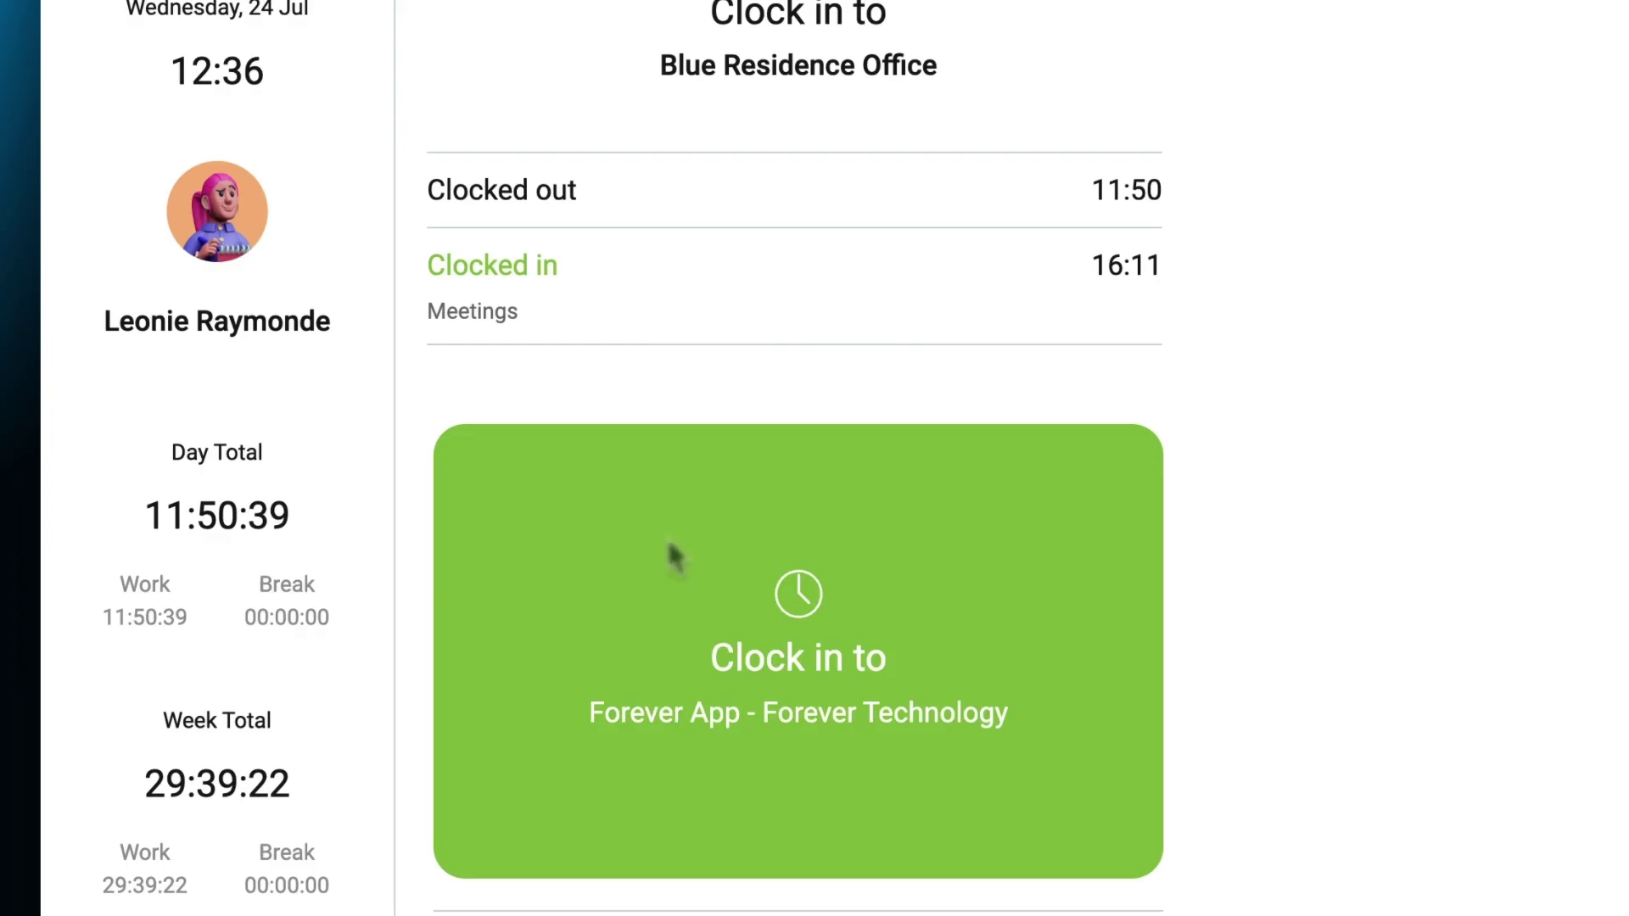
# Clock the member in at the kiosk, start a new kiosk, and finish the member's break
pyautogui.click(667, 538)
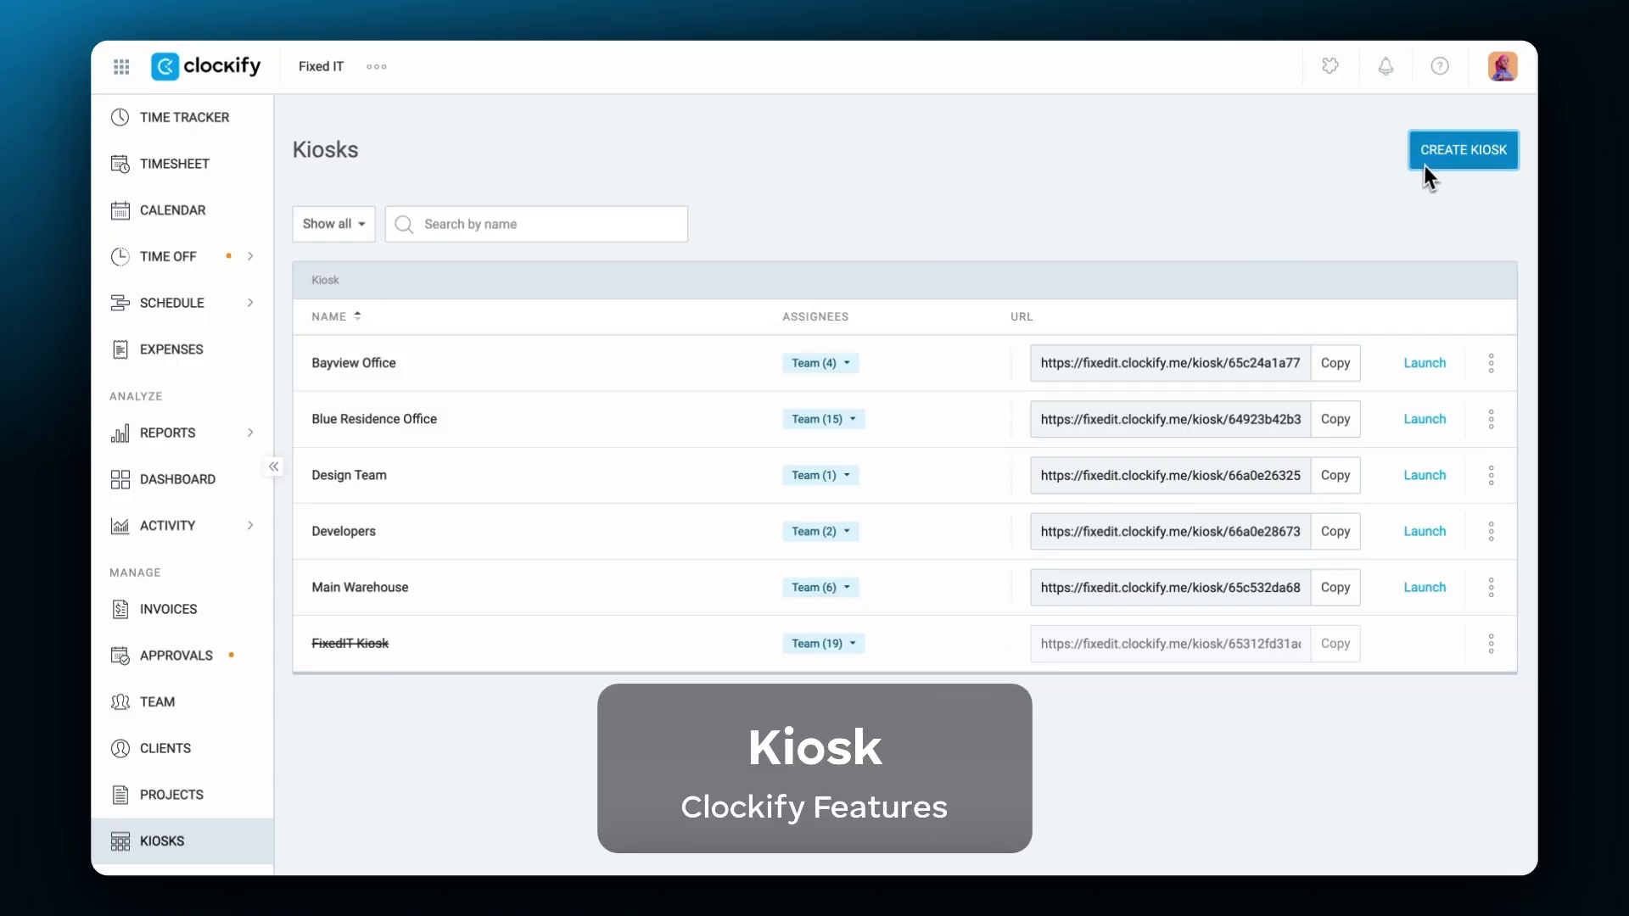
pyautogui.click(1425, 161)
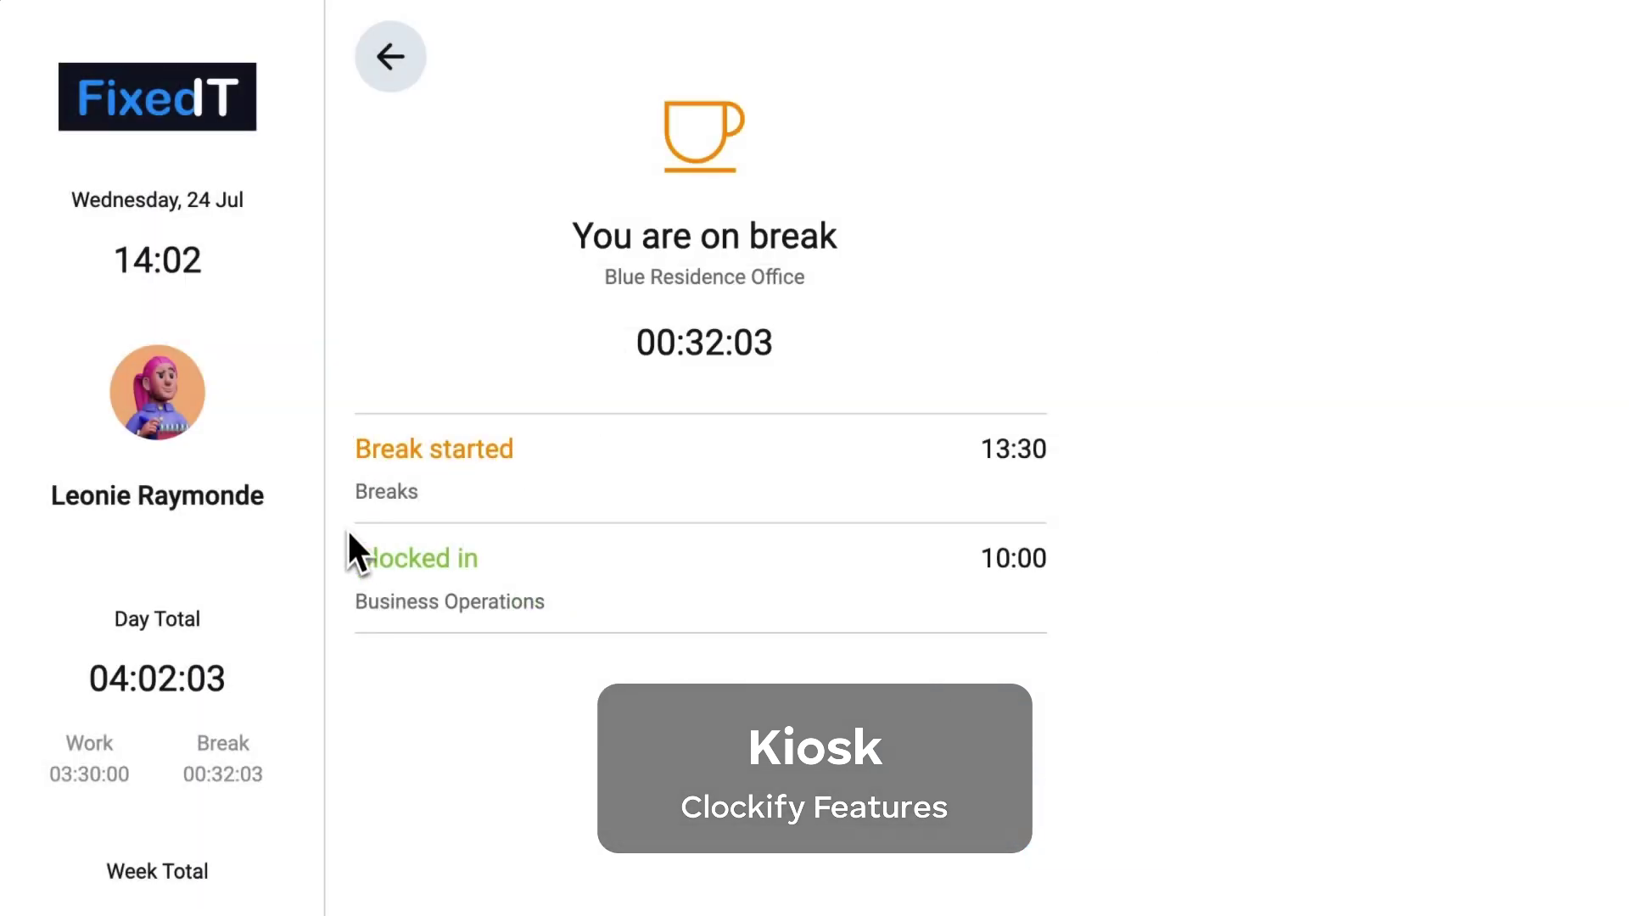
pyautogui.click(496, 765)
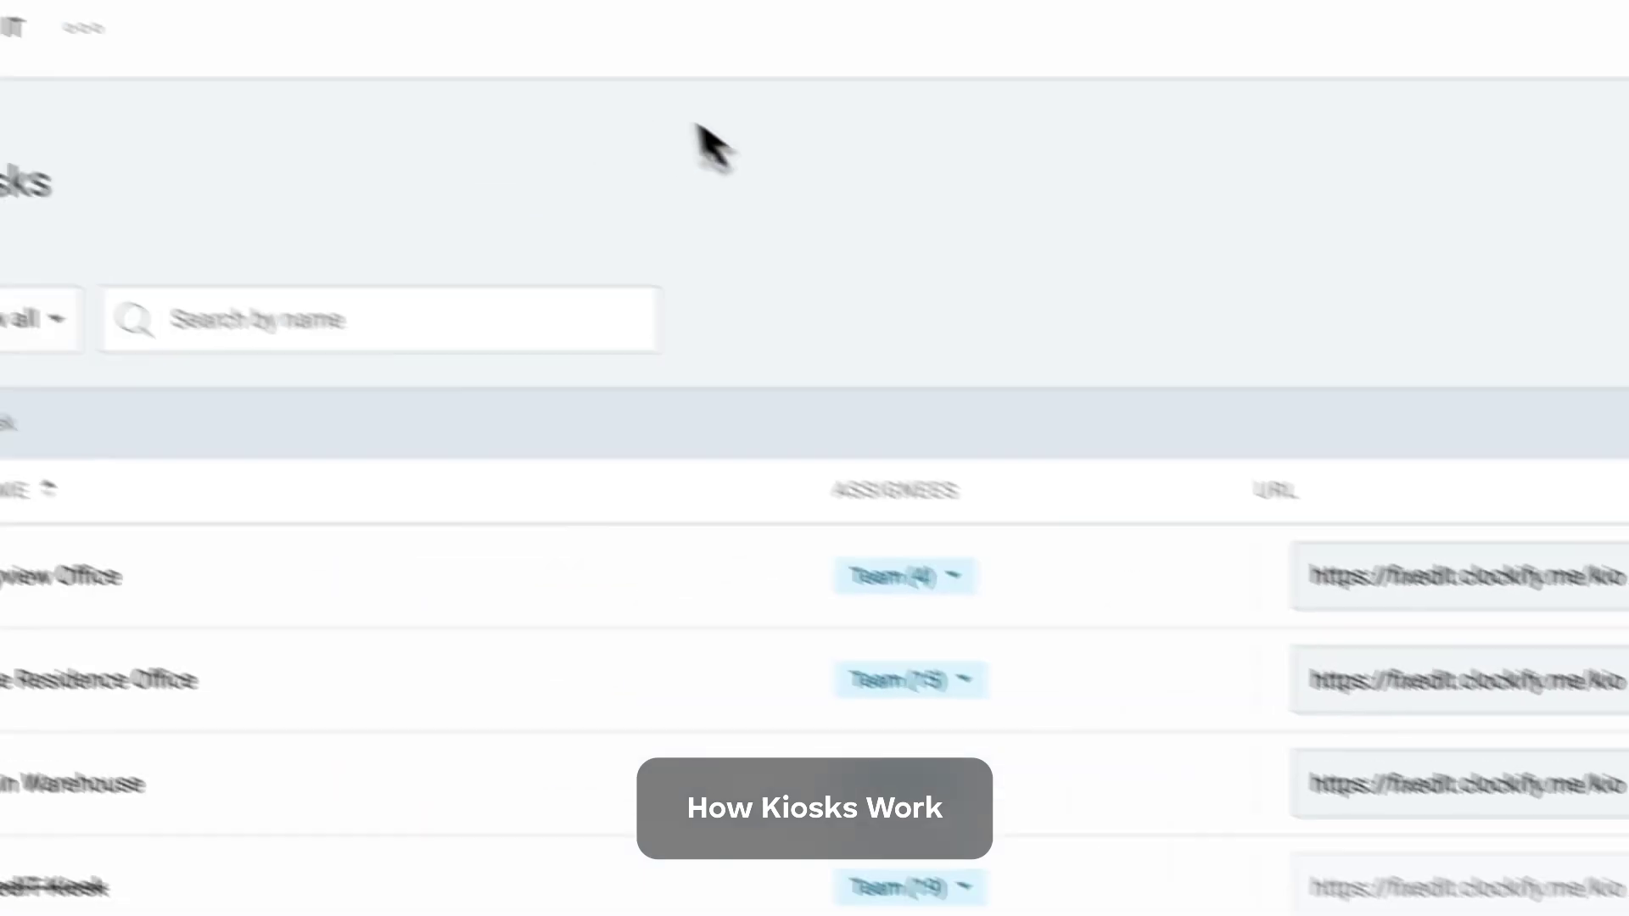
# Open the Blue Residence Office kiosk page from its pasted link
pyautogui.click(1053, 141)
pyautogui.press('super+v')
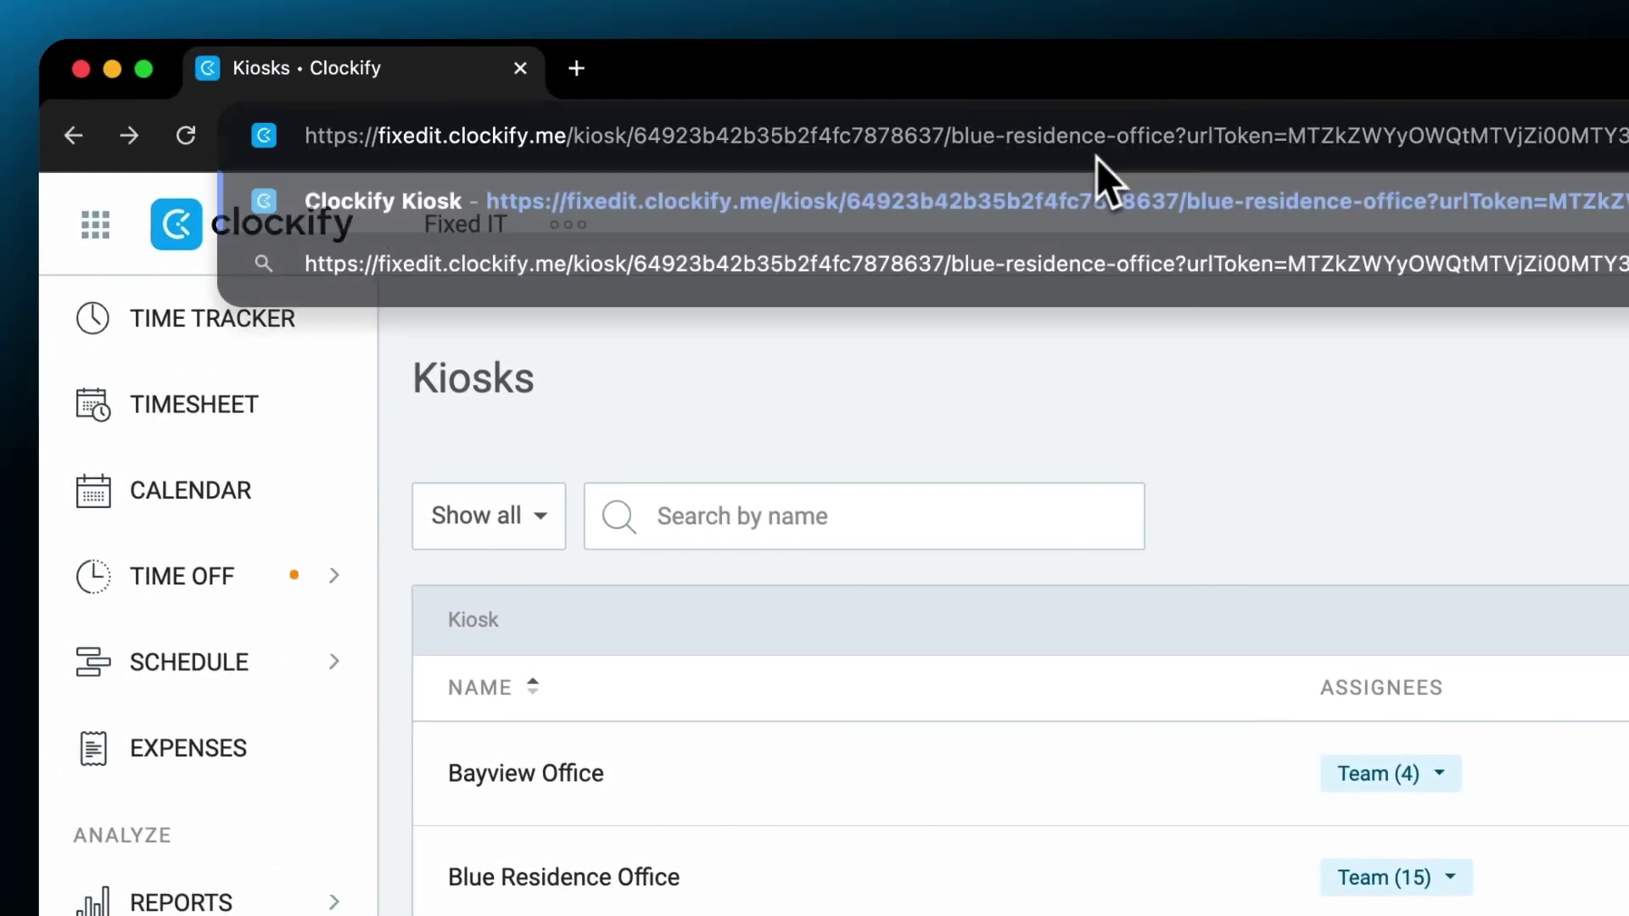
pyautogui.press('Return')
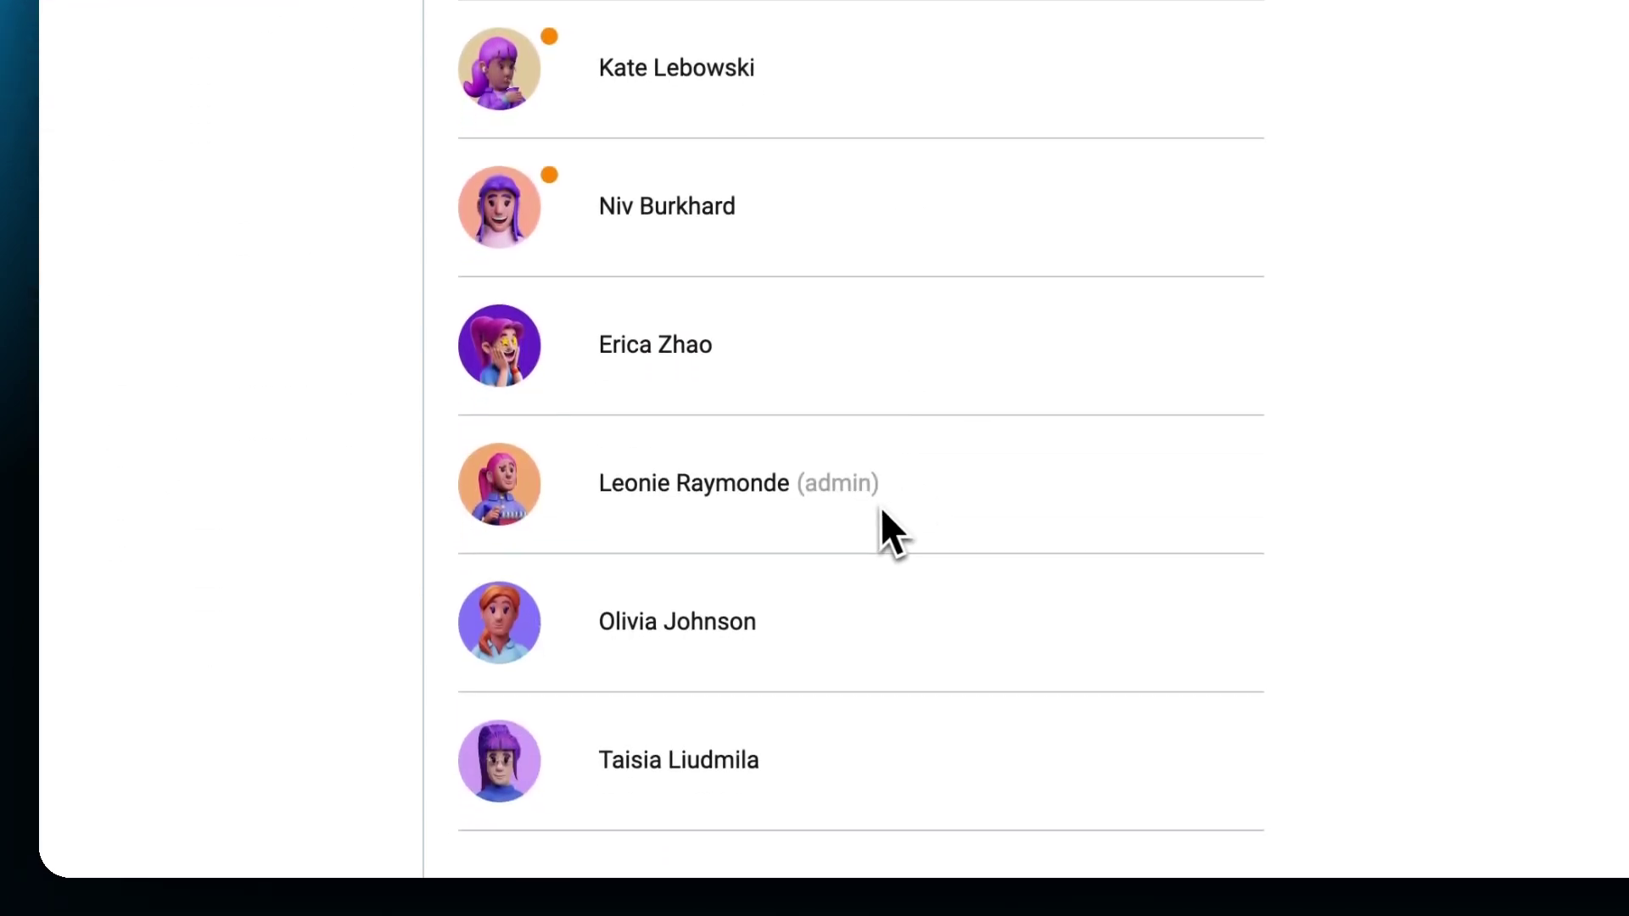
# Clock the admin member in to Forever App, then clock them out
pyautogui.click(560, 651)
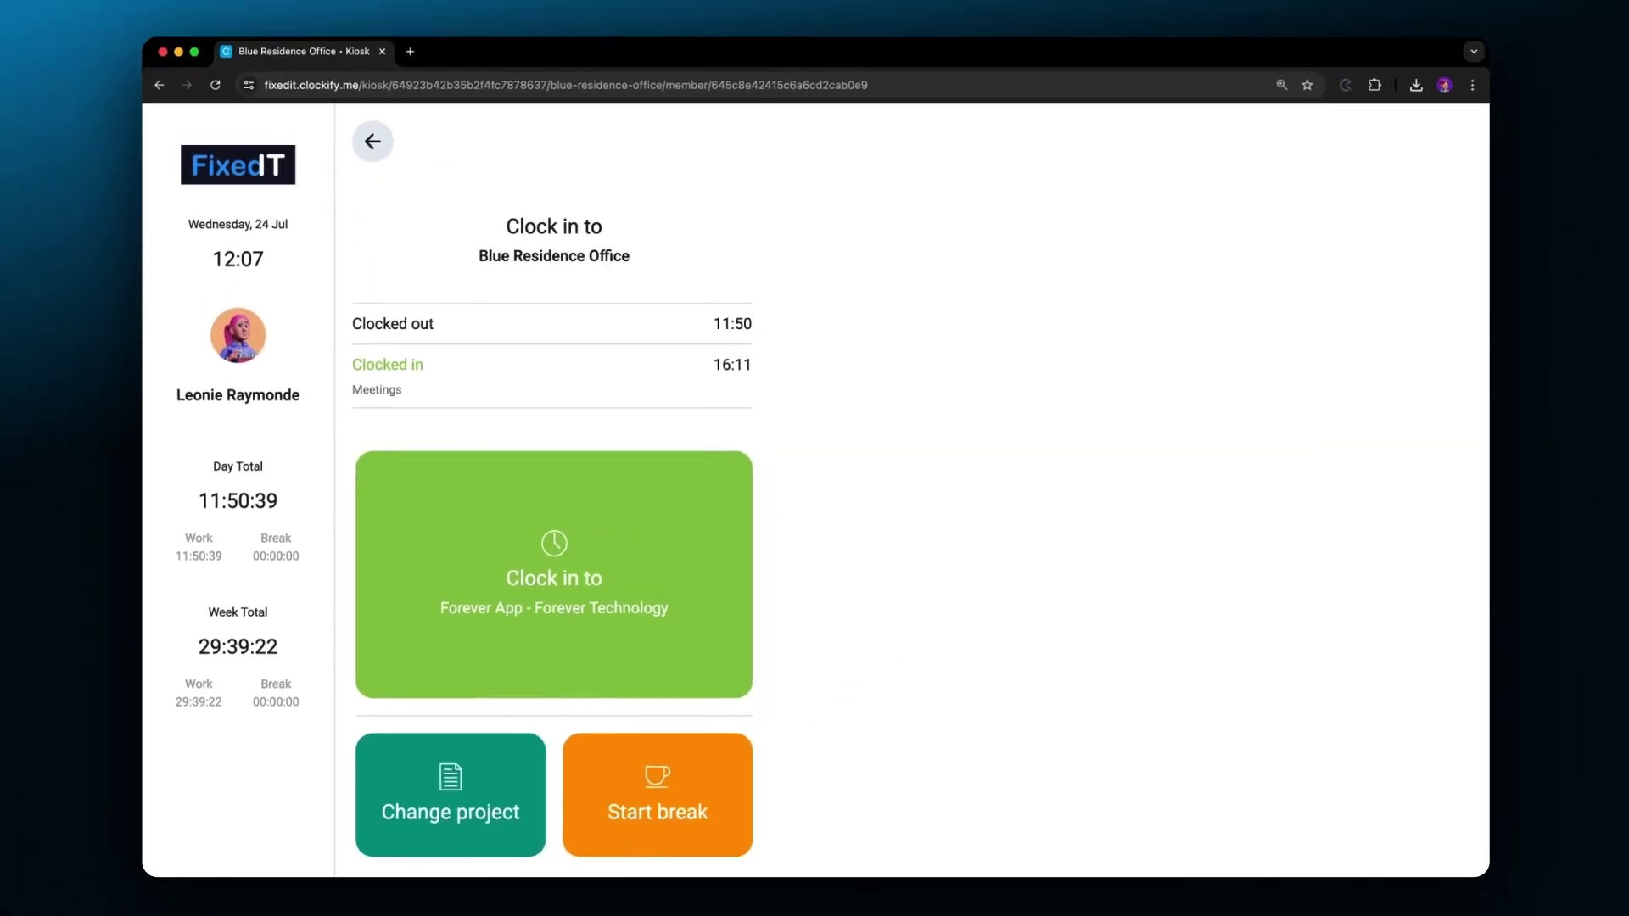
pyautogui.click(558, 594)
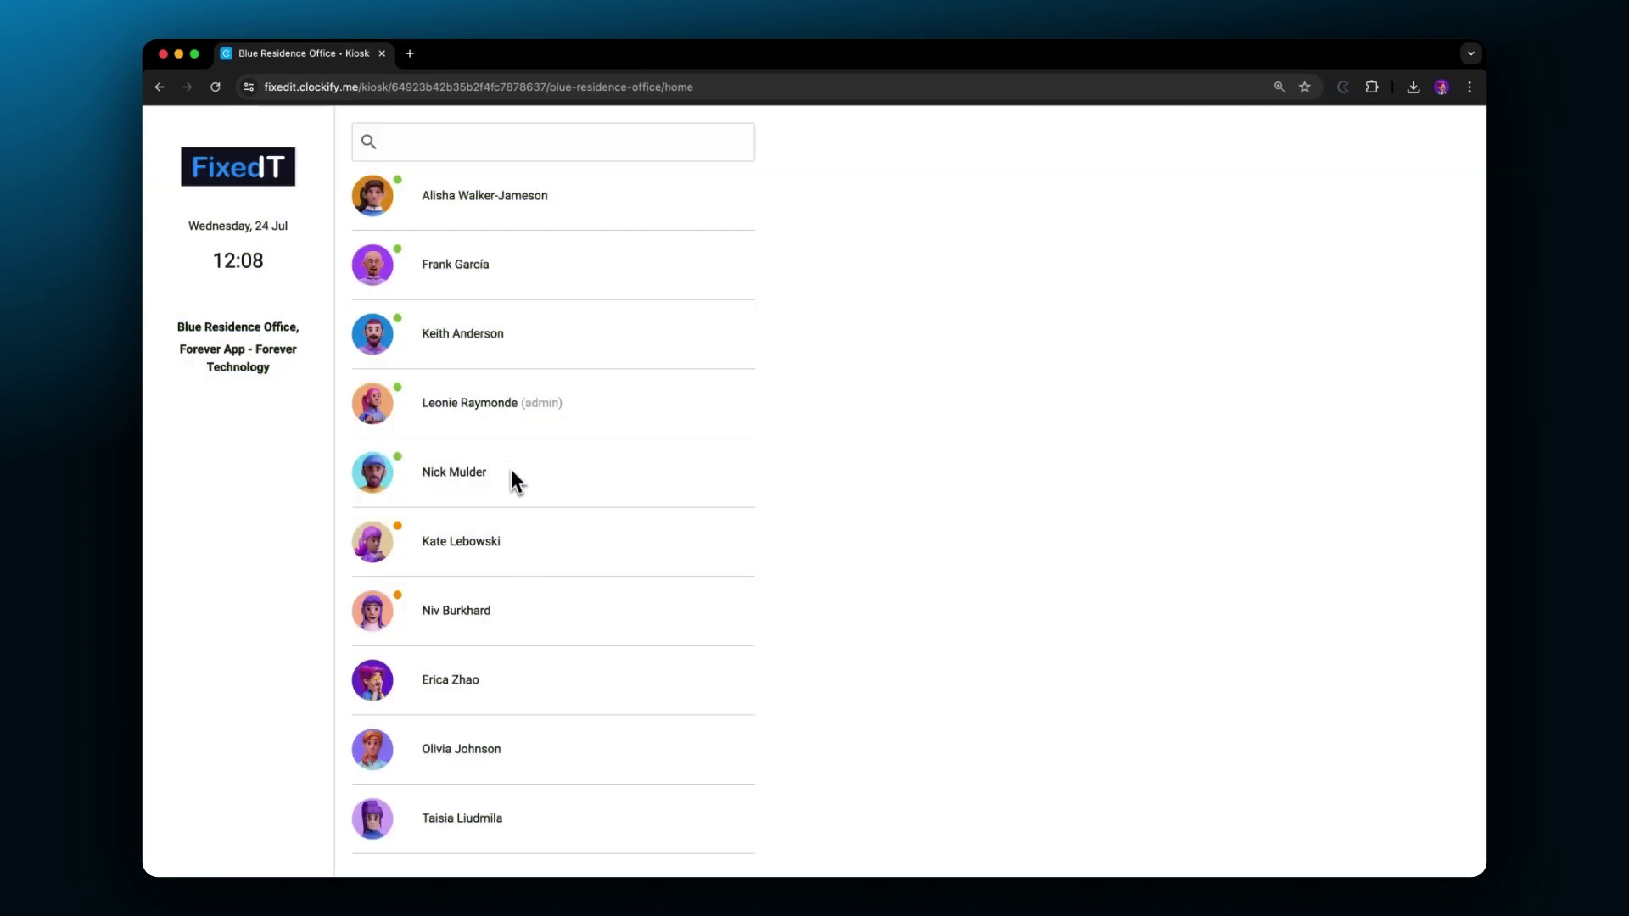
pyautogui.click(515, 431)
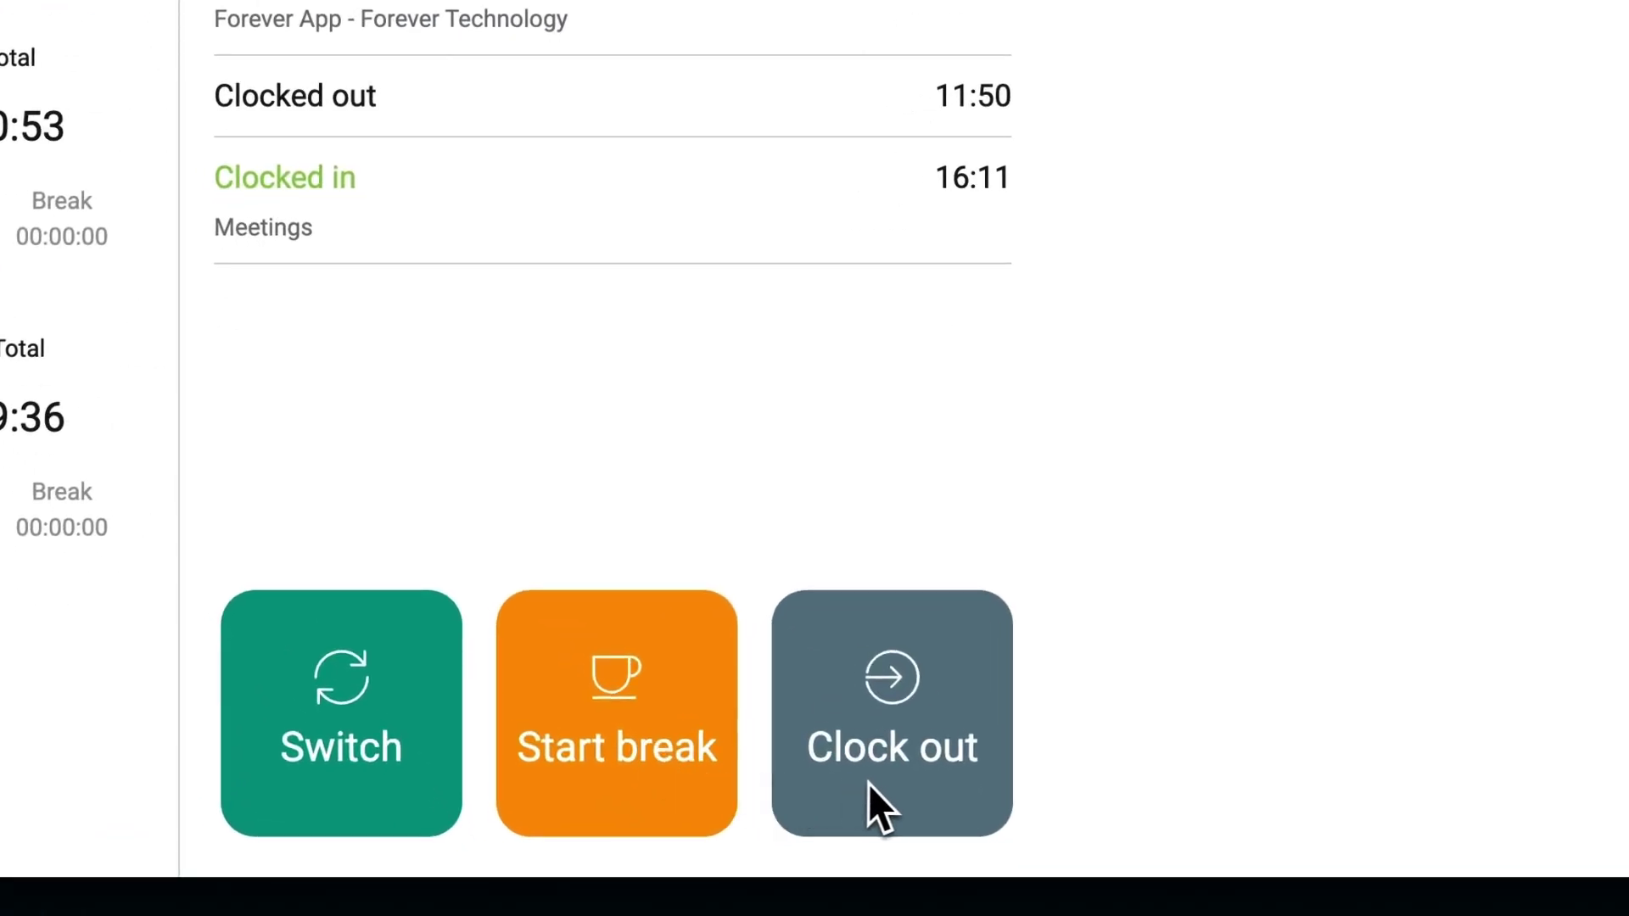
pyautogui.click(873, 802)
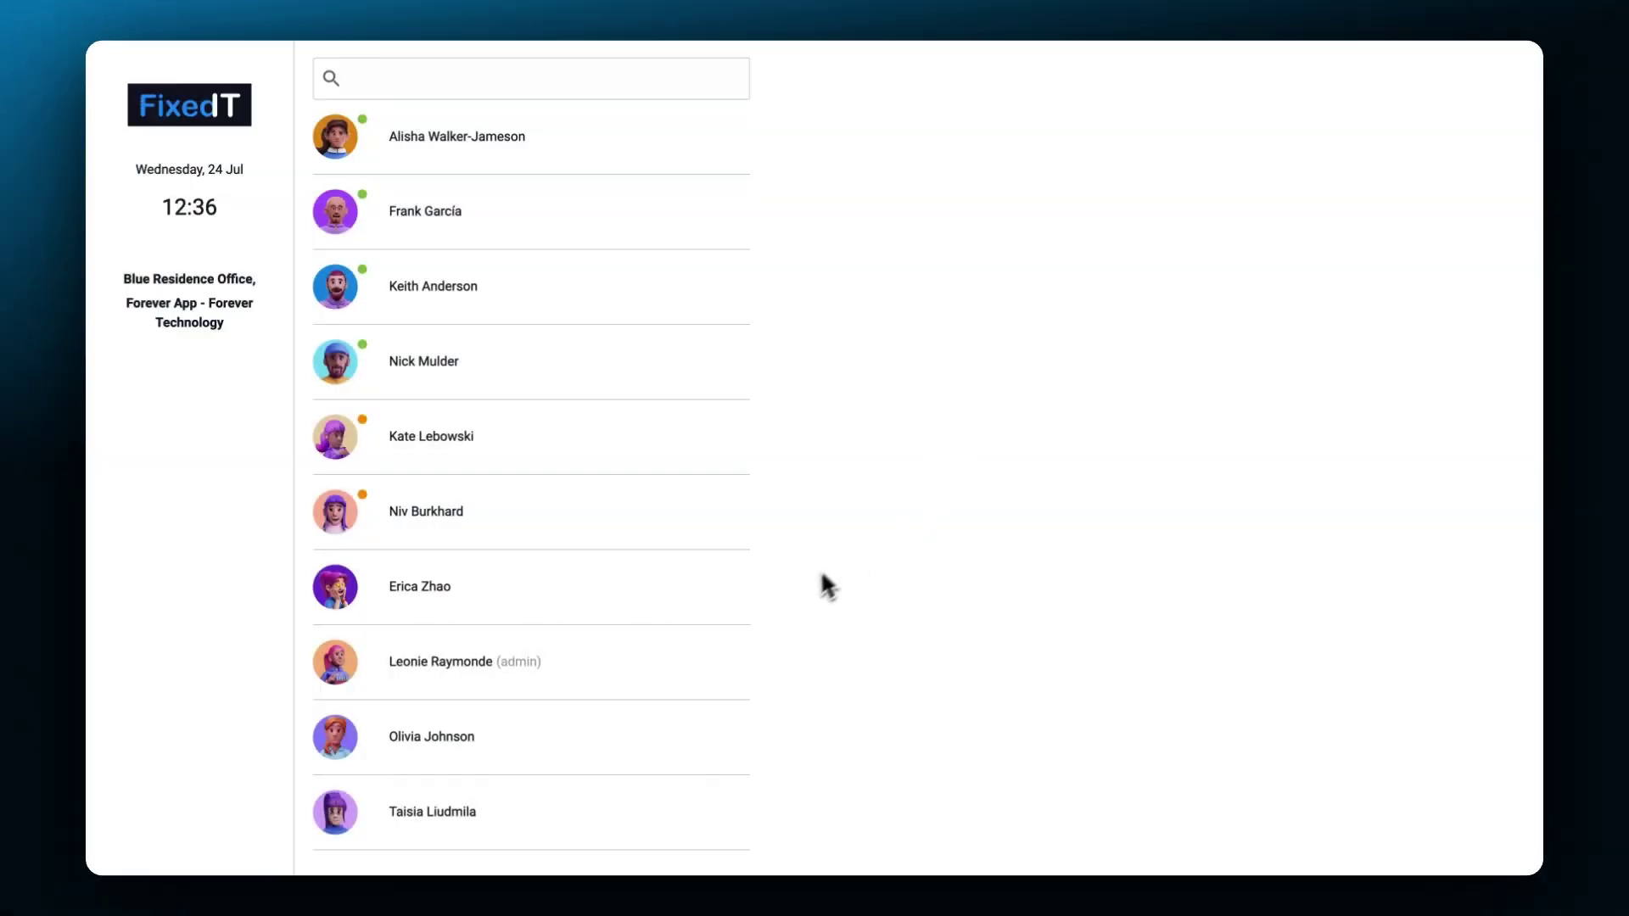
# Clock the admin member in after entering their PIN on the keypad
pyautogui.click(538, 694)
pyautogui.click(775, 855)
pyautogui.click(810, 772)
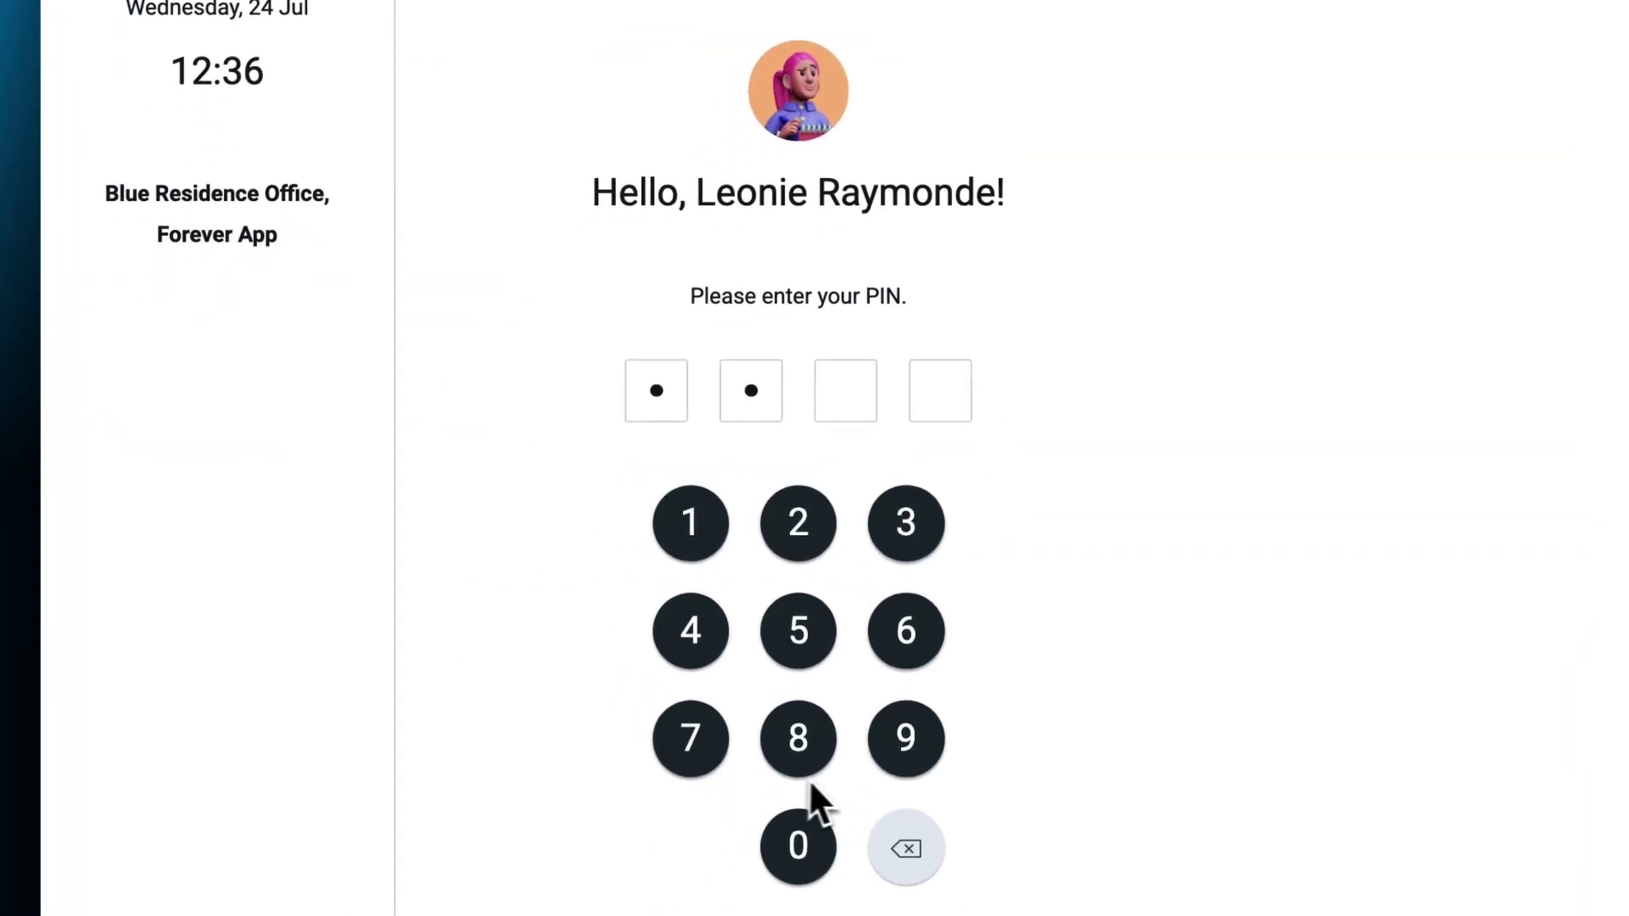
pyautogui.click(763, 638)
pyautogui.click(668, 536)
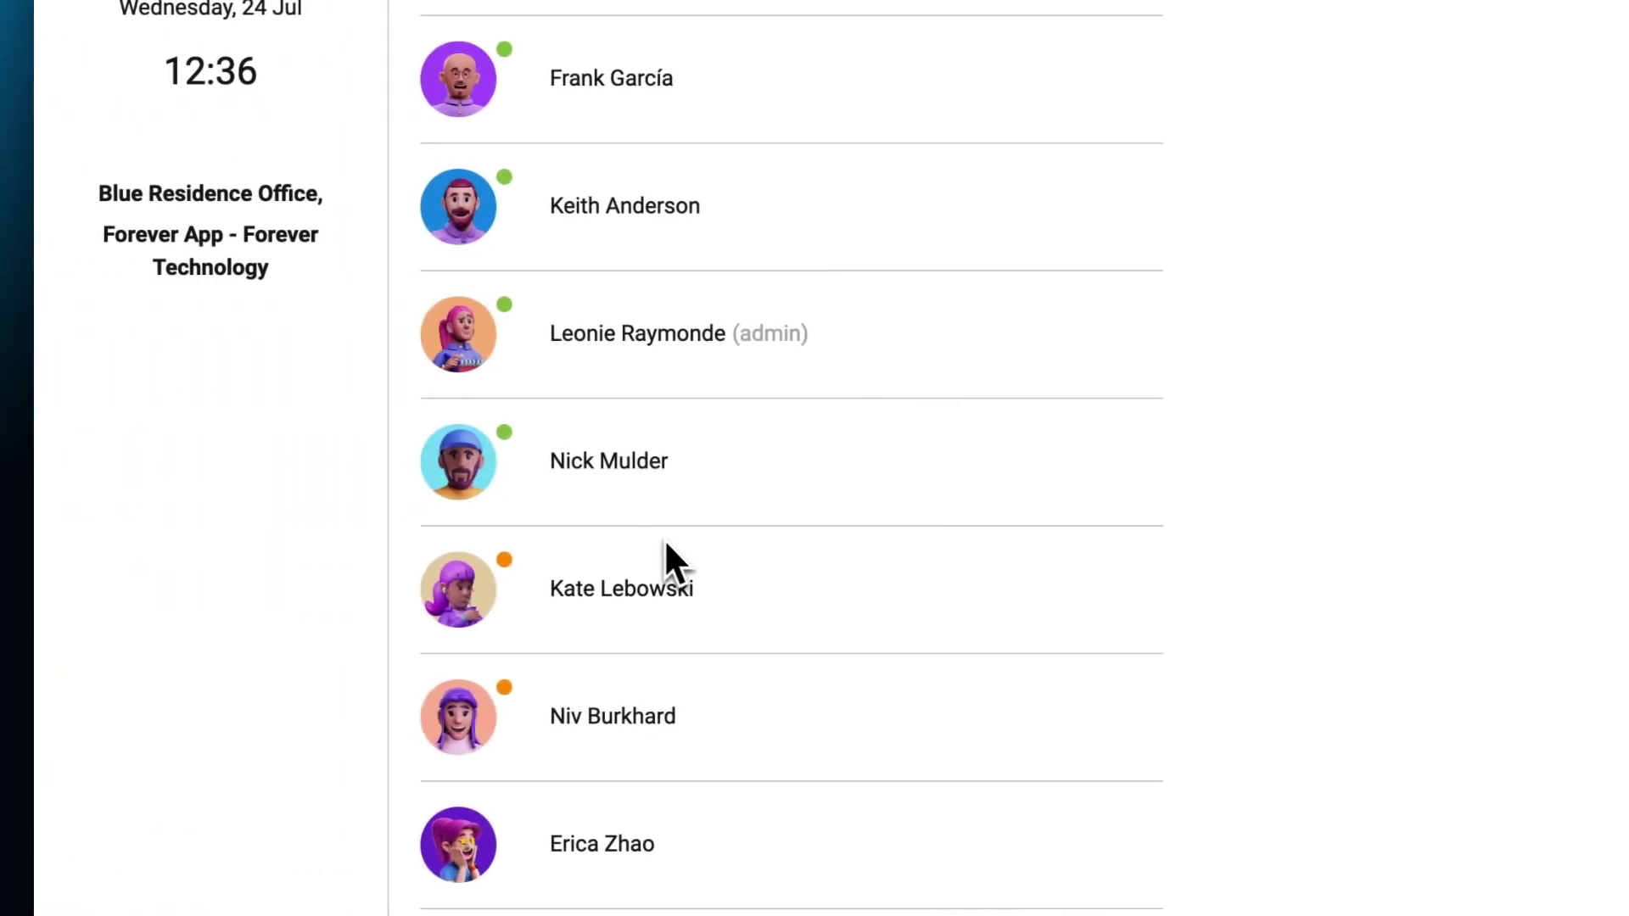
# Switch the admin member's work to the ClusterCloud project after re-entering their PIN
pyautogui.click(819, 369)
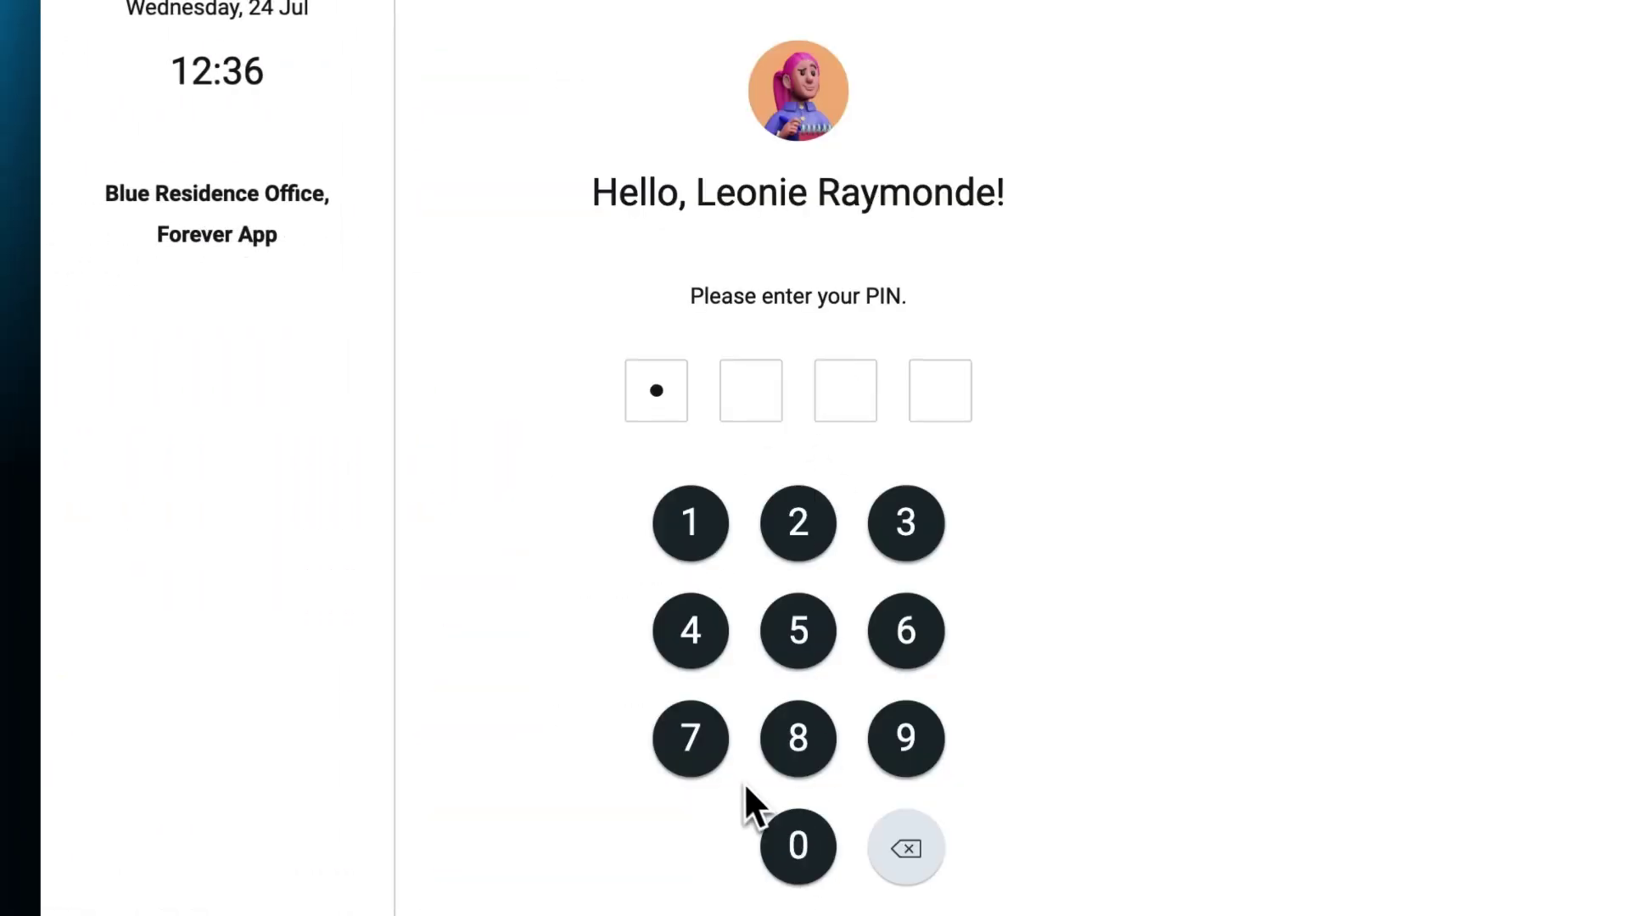
pyautogui.click(879, 744)
pyautogui.click(410, 770)
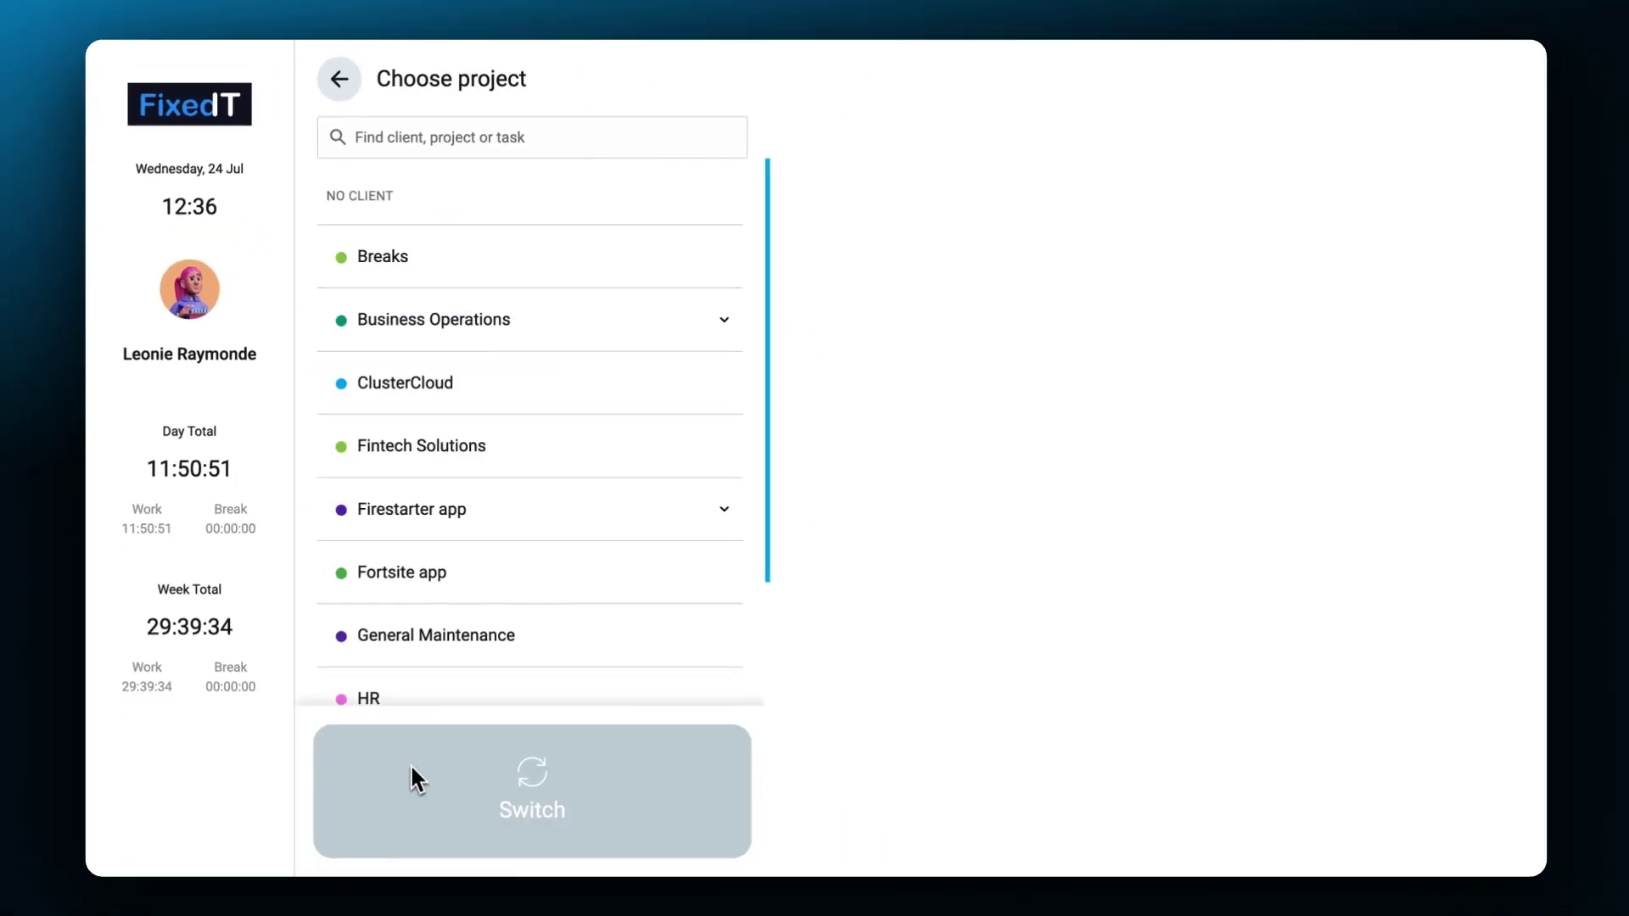
pyautogui.click(559, 383)
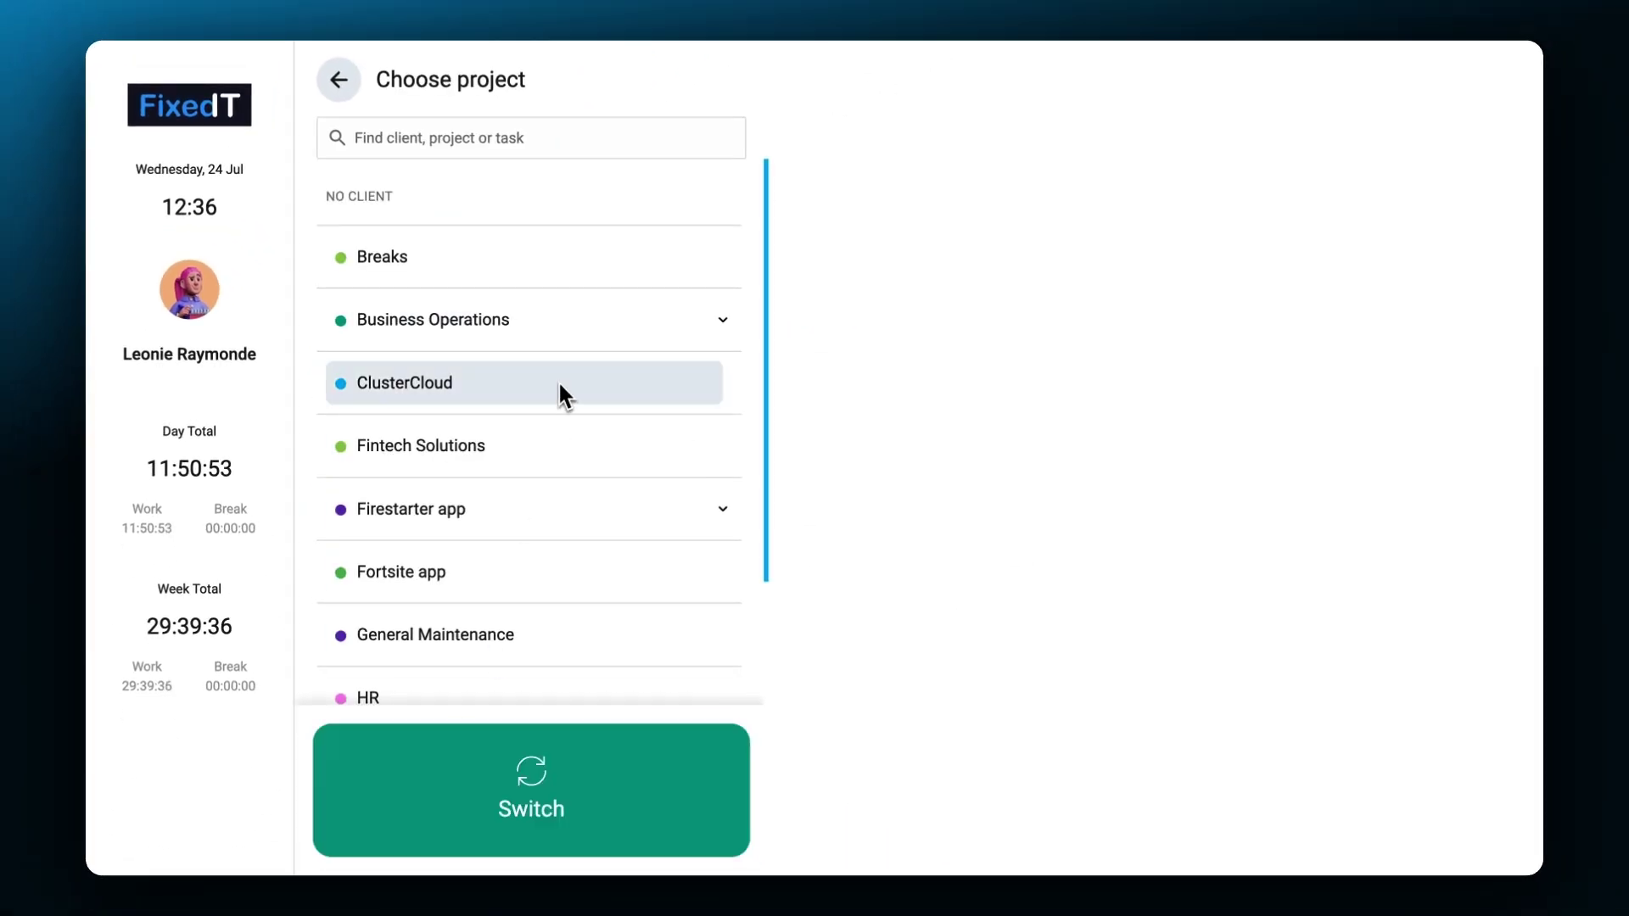
pyautogui.click(551, 778)
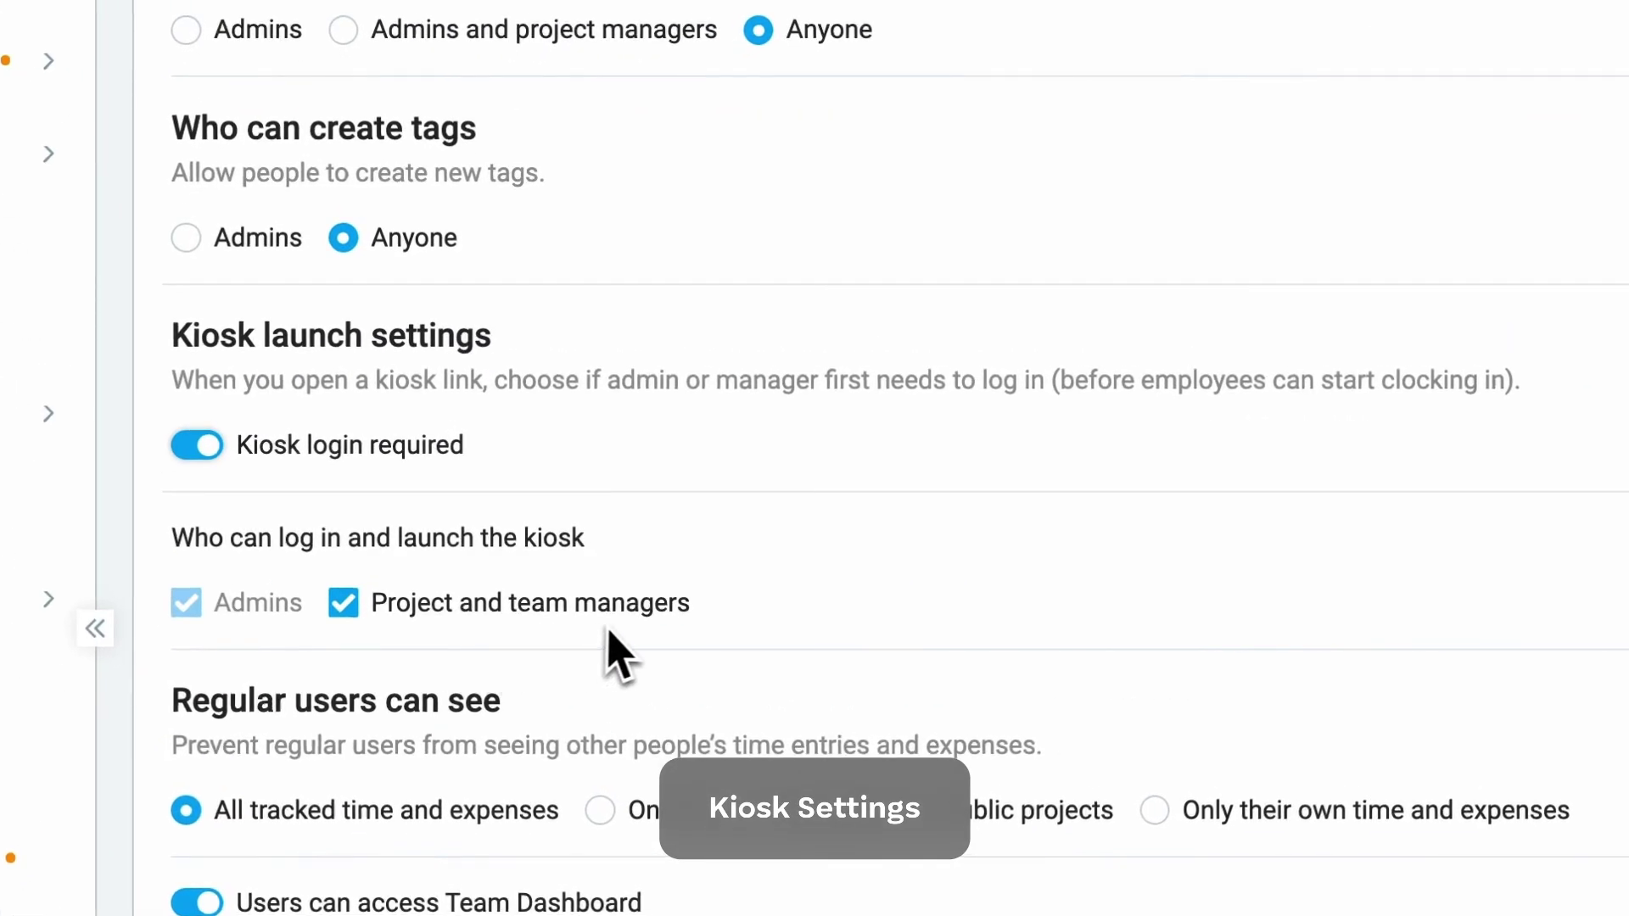
# Turn off the Kiosk login required toggle in Kiosk launch settings
pyautogui.click(198, 445)
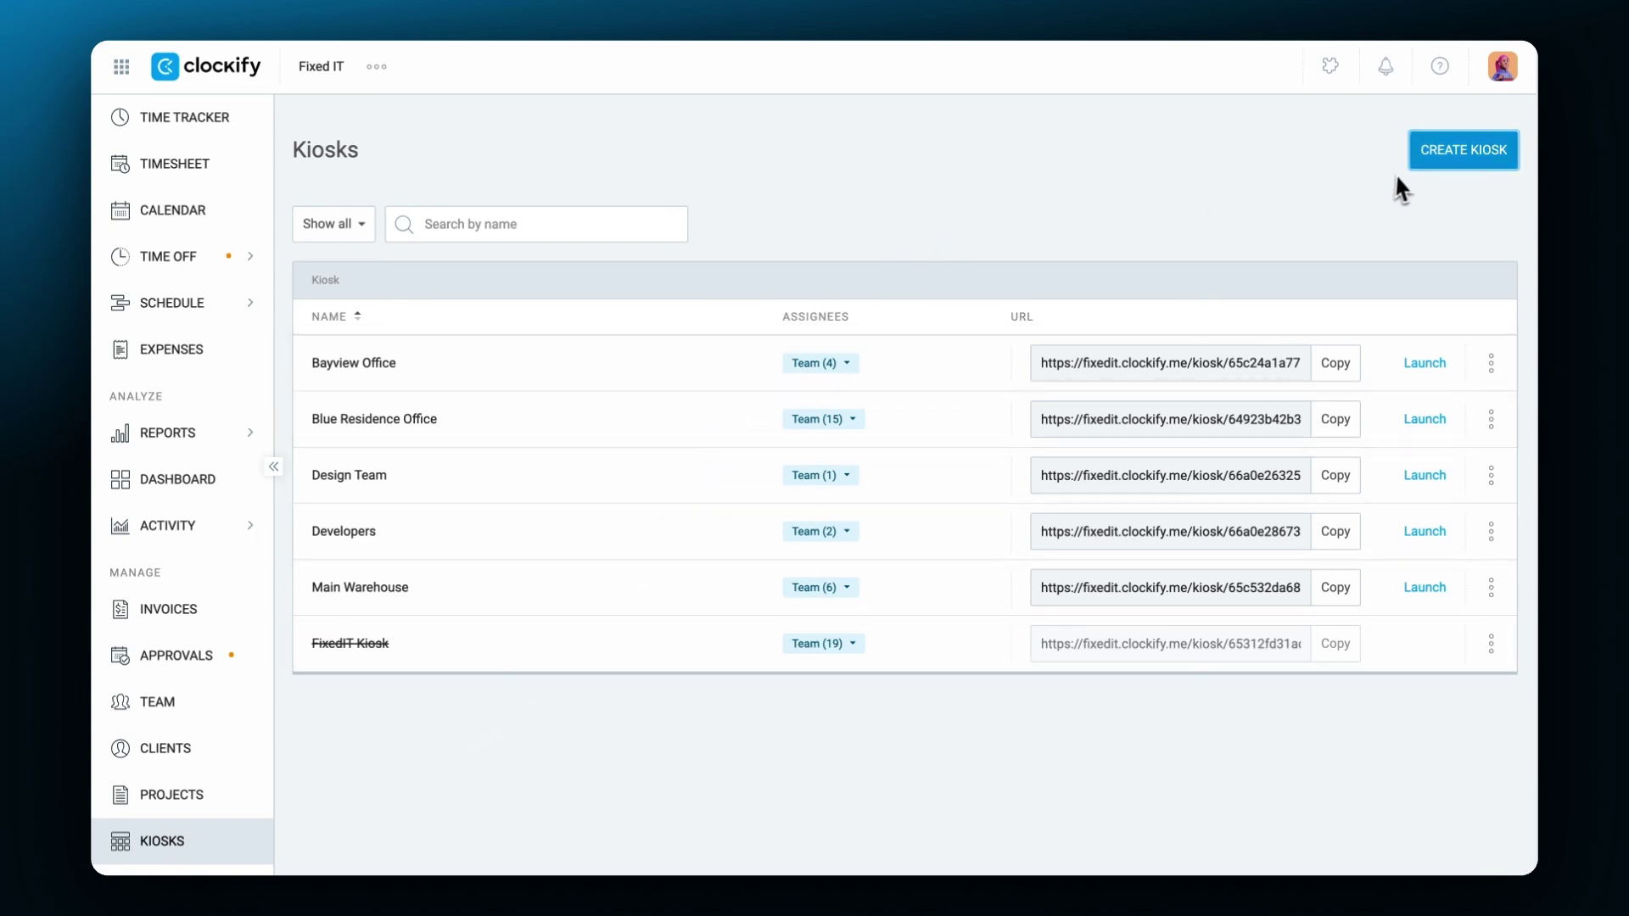
# Start a new kiosk with 16-hour logout and Business Operations as default project
pyautogui.click(1430, 162)
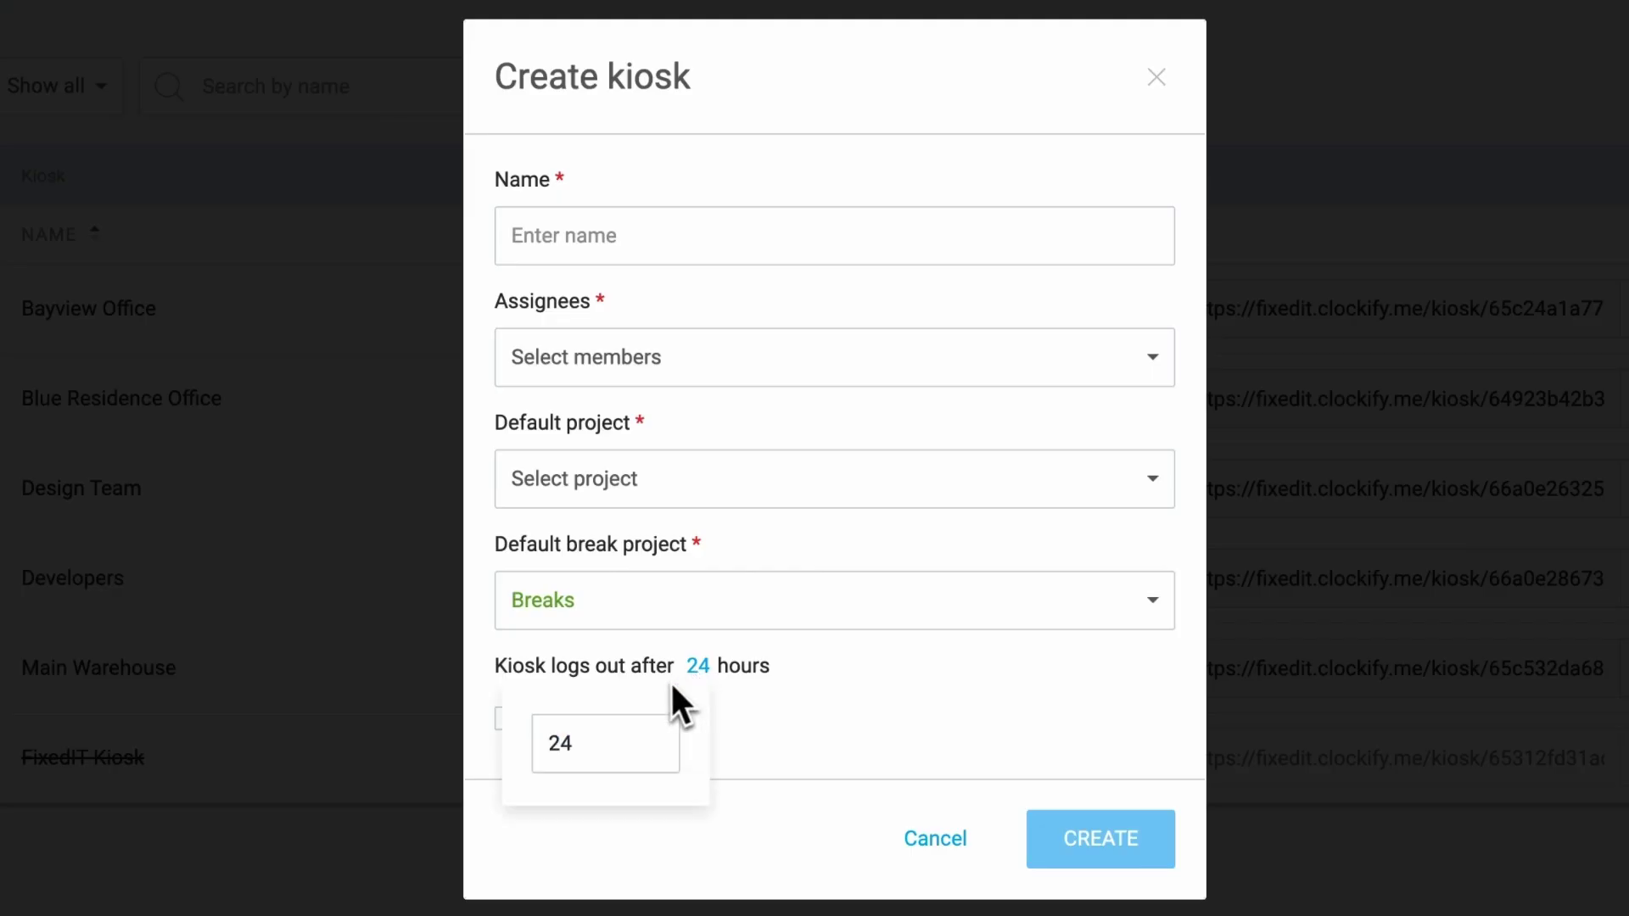
pyautogui.write('1')
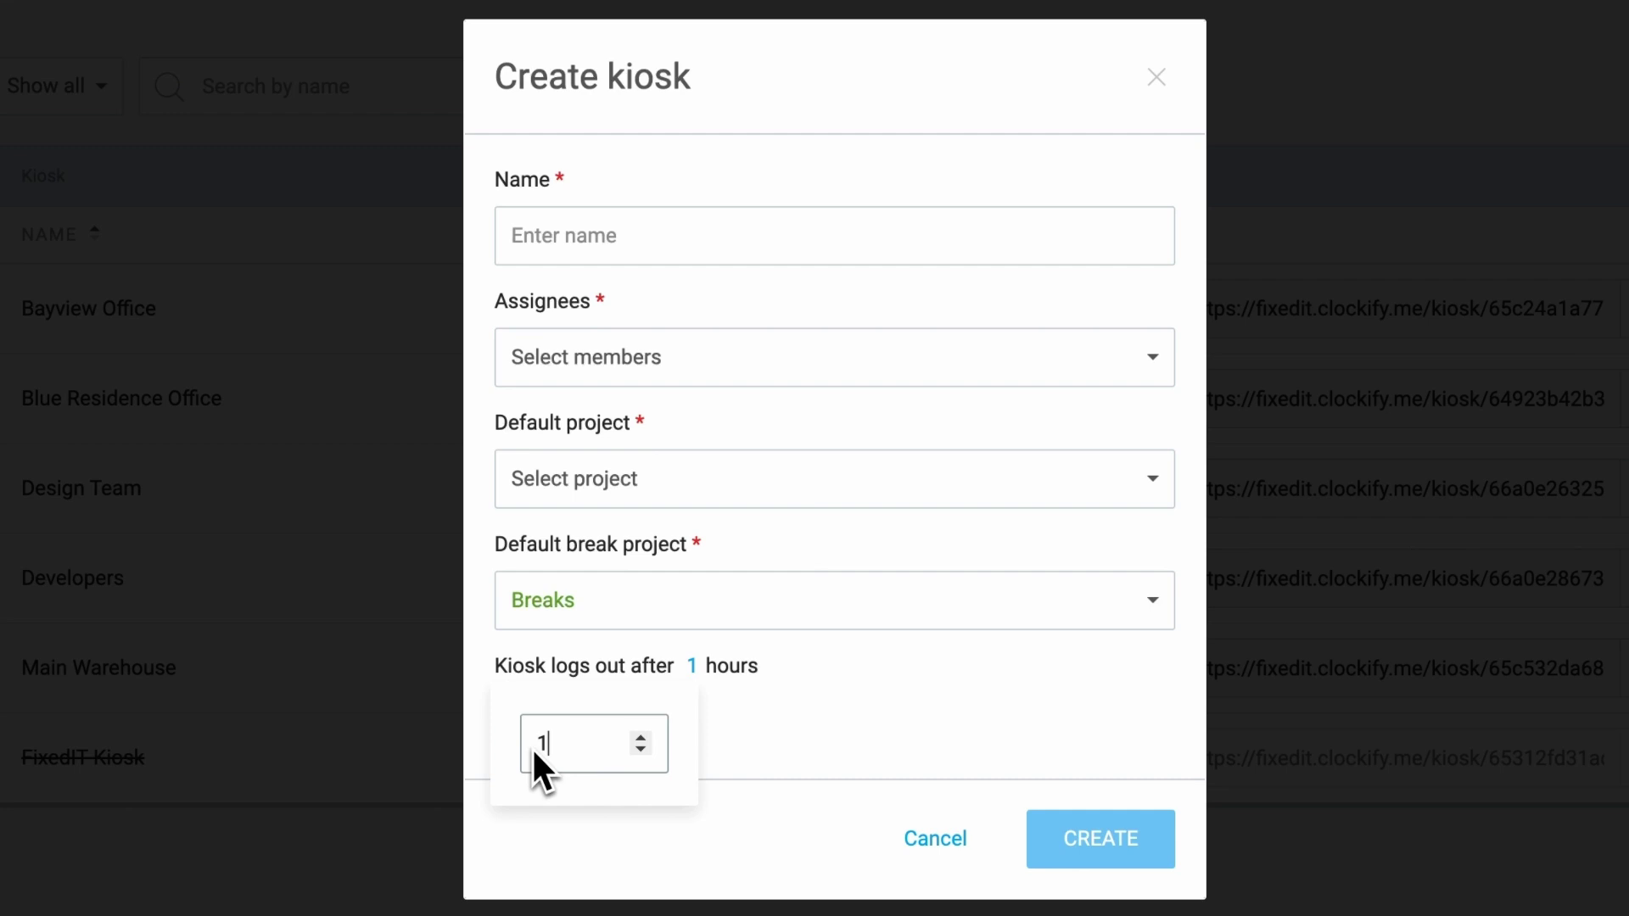
pyautogui.write('6')
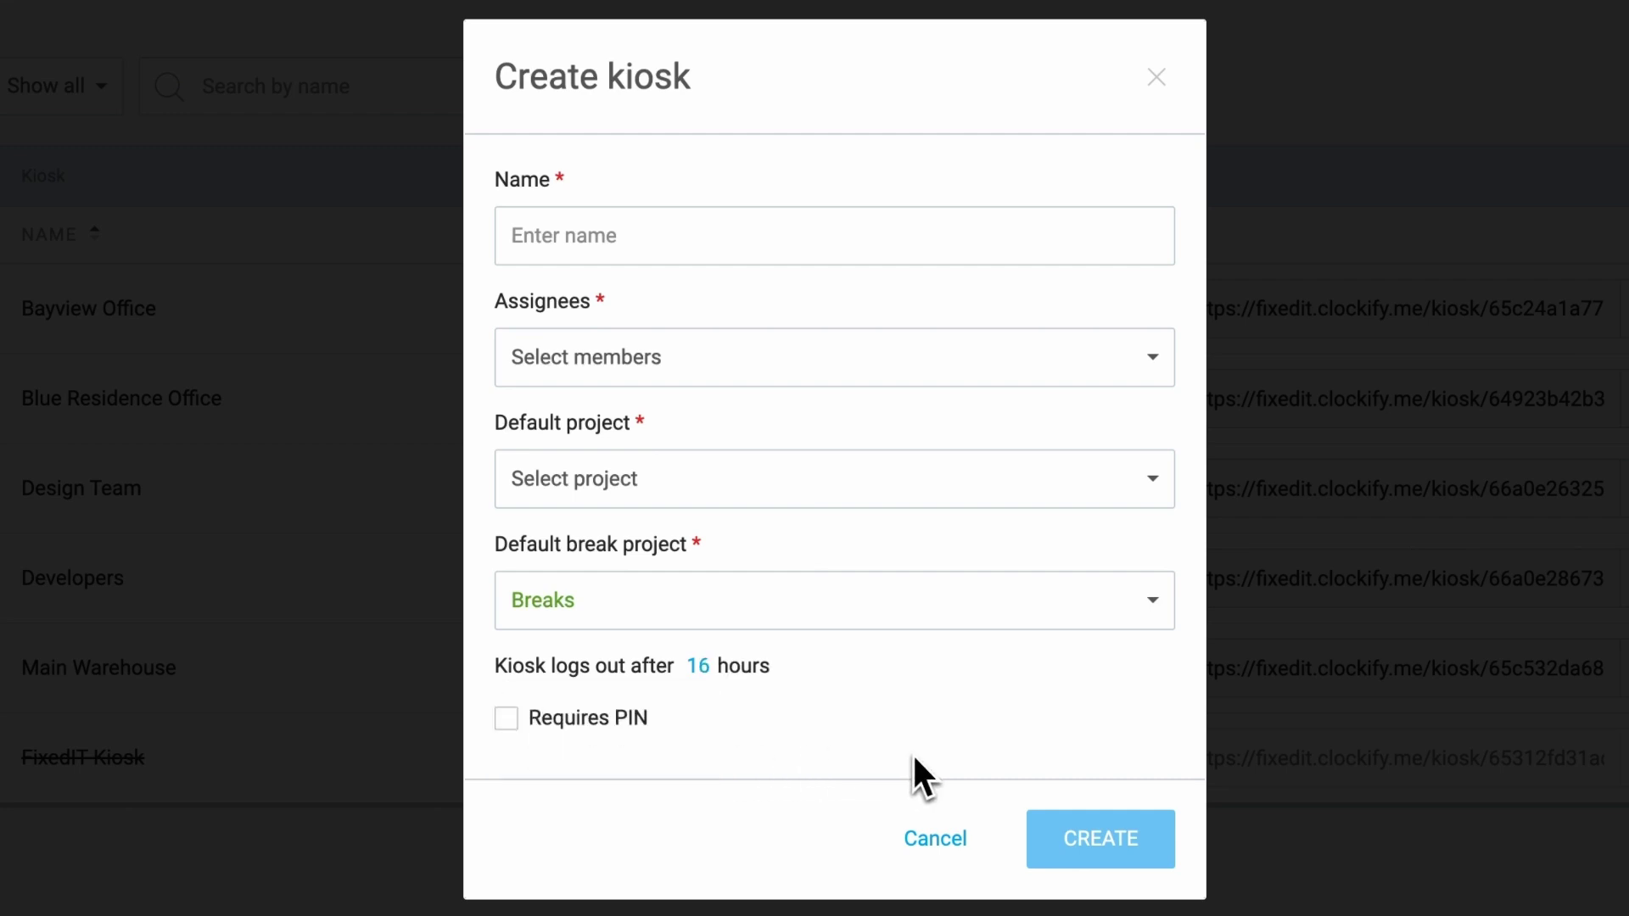
pyautogui.click(1153, 478)
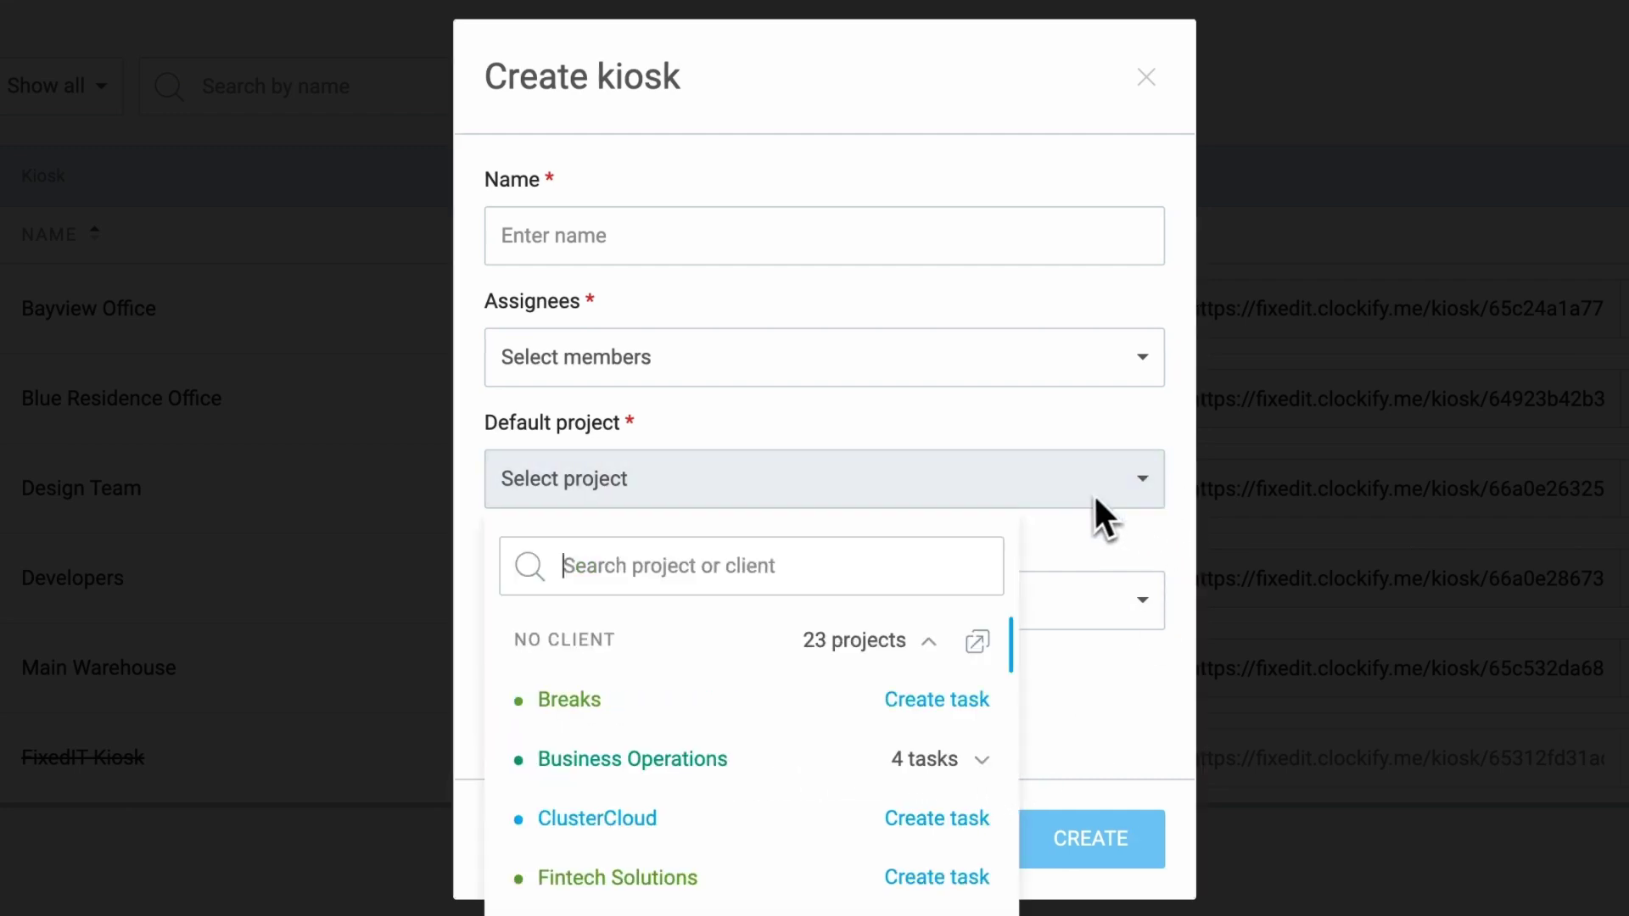
pyautogui.click(850, 758)
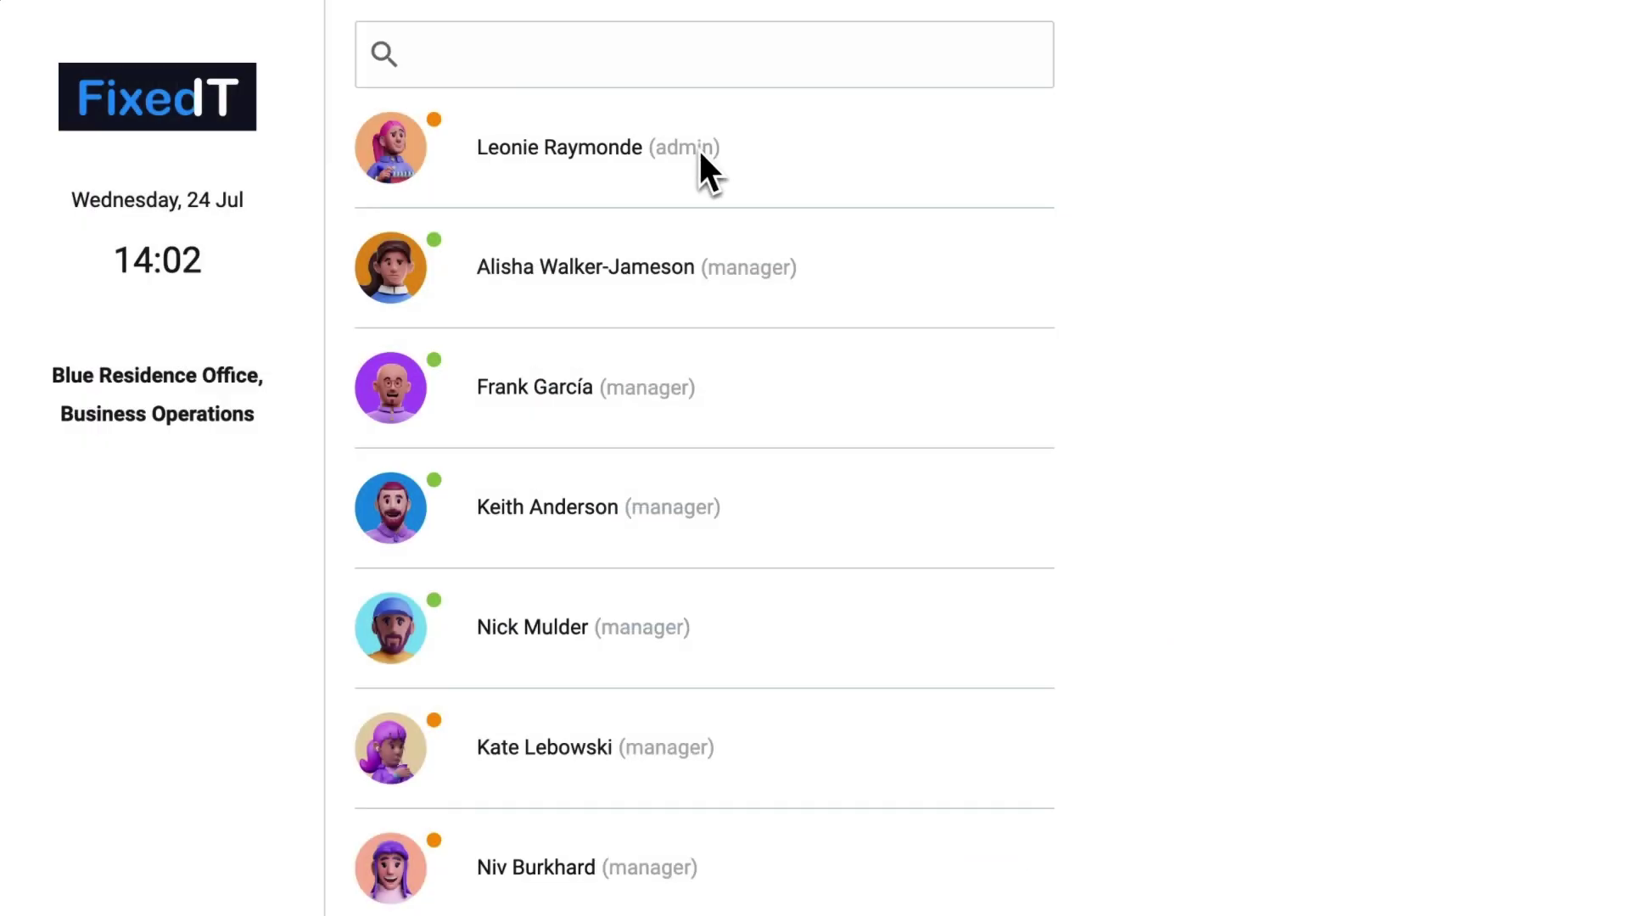
# End the member's break and enable switching between projects and tasks inside kiosks
pyautogui.click(699, 148)
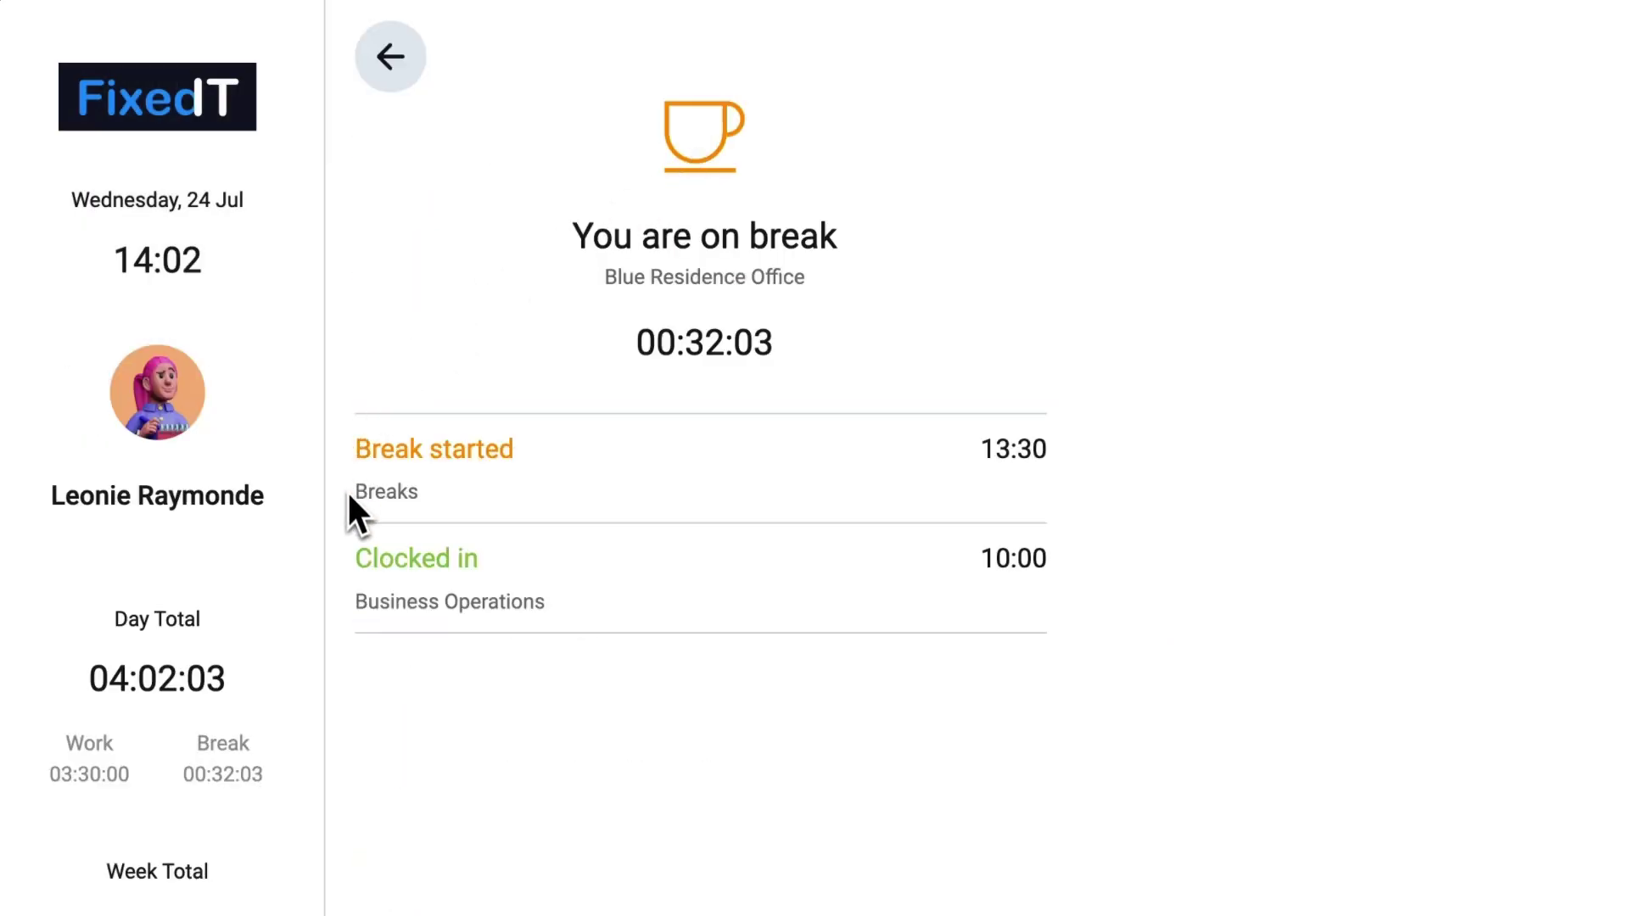
pyautogui.click(509, 748)
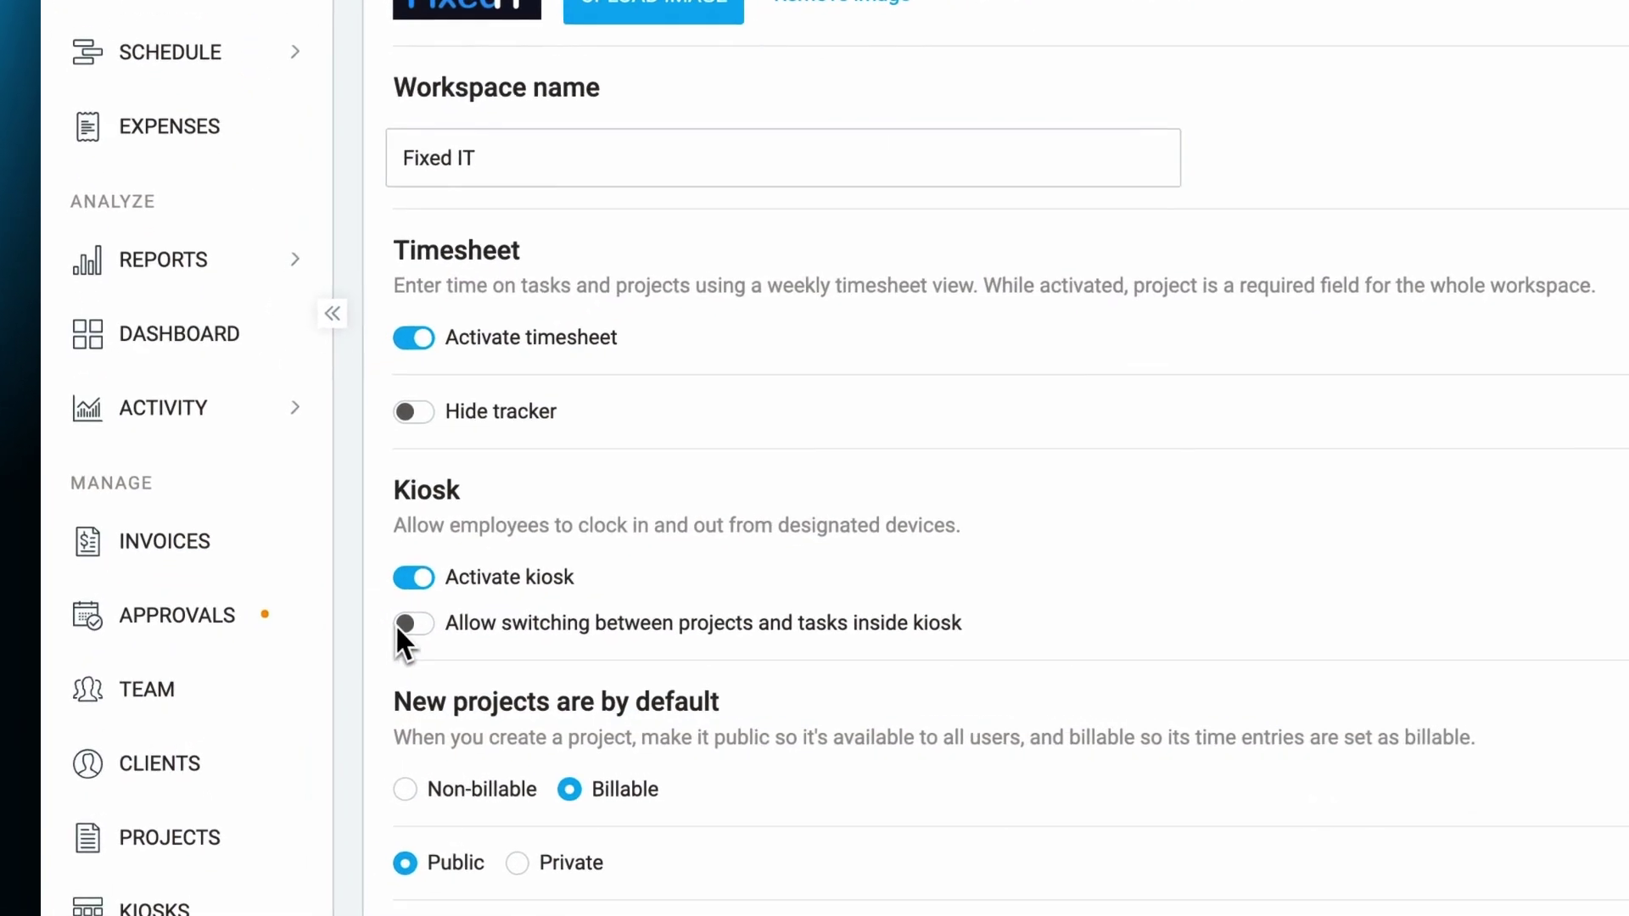
pyautogui.click(400, 624)
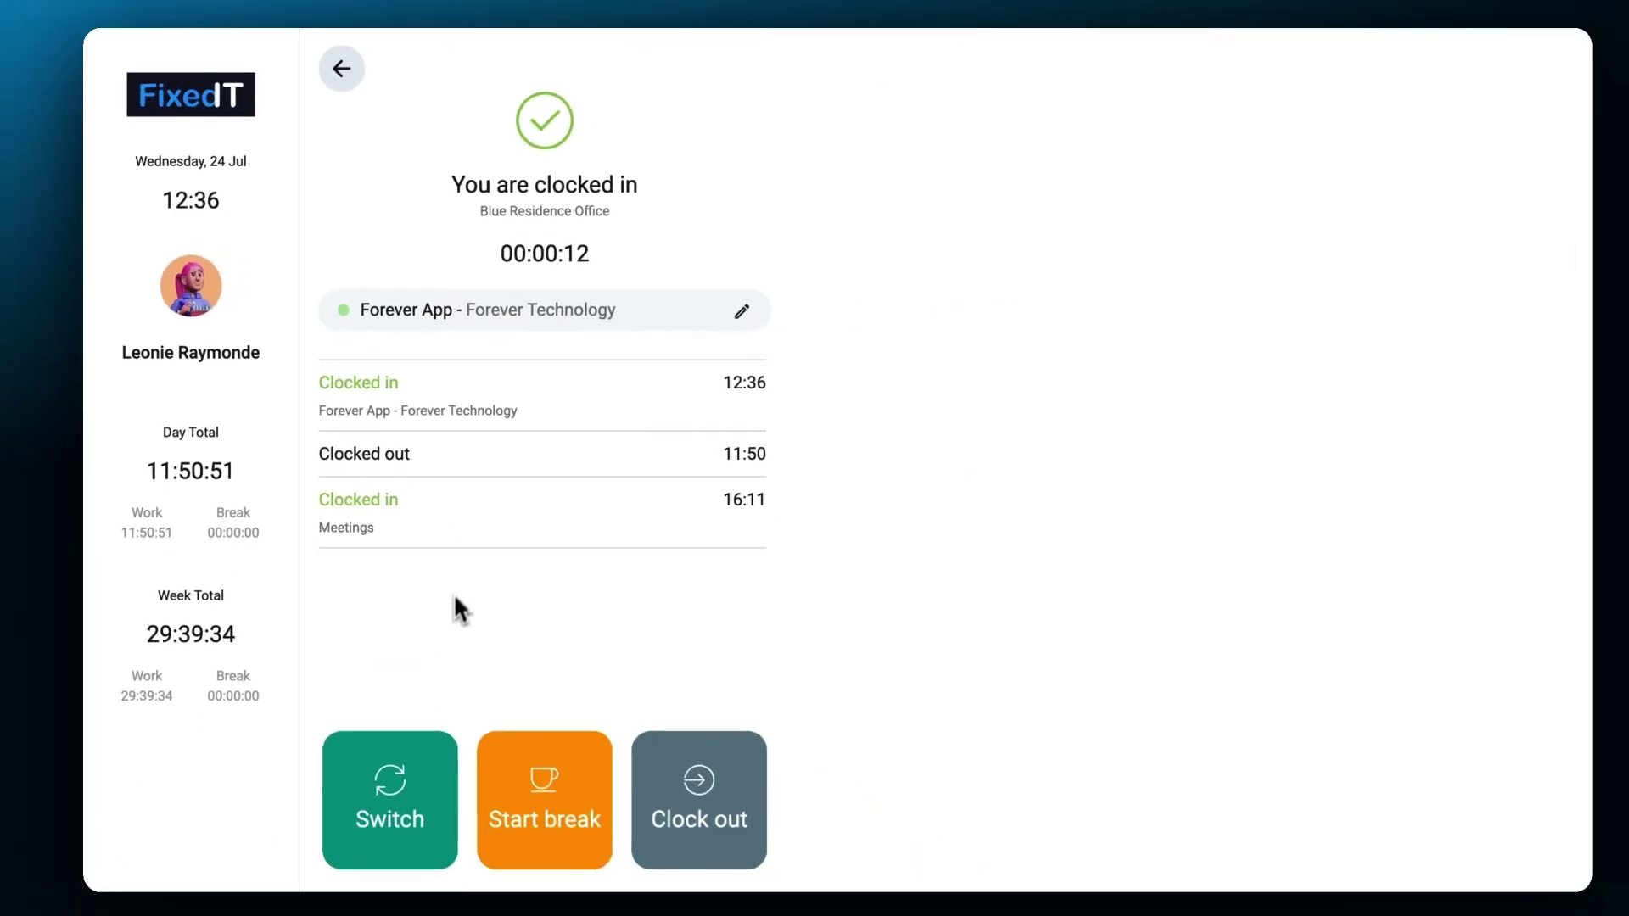
# Switch the member's work to the ClusterCloud project
pyautogui.click(410, 764)
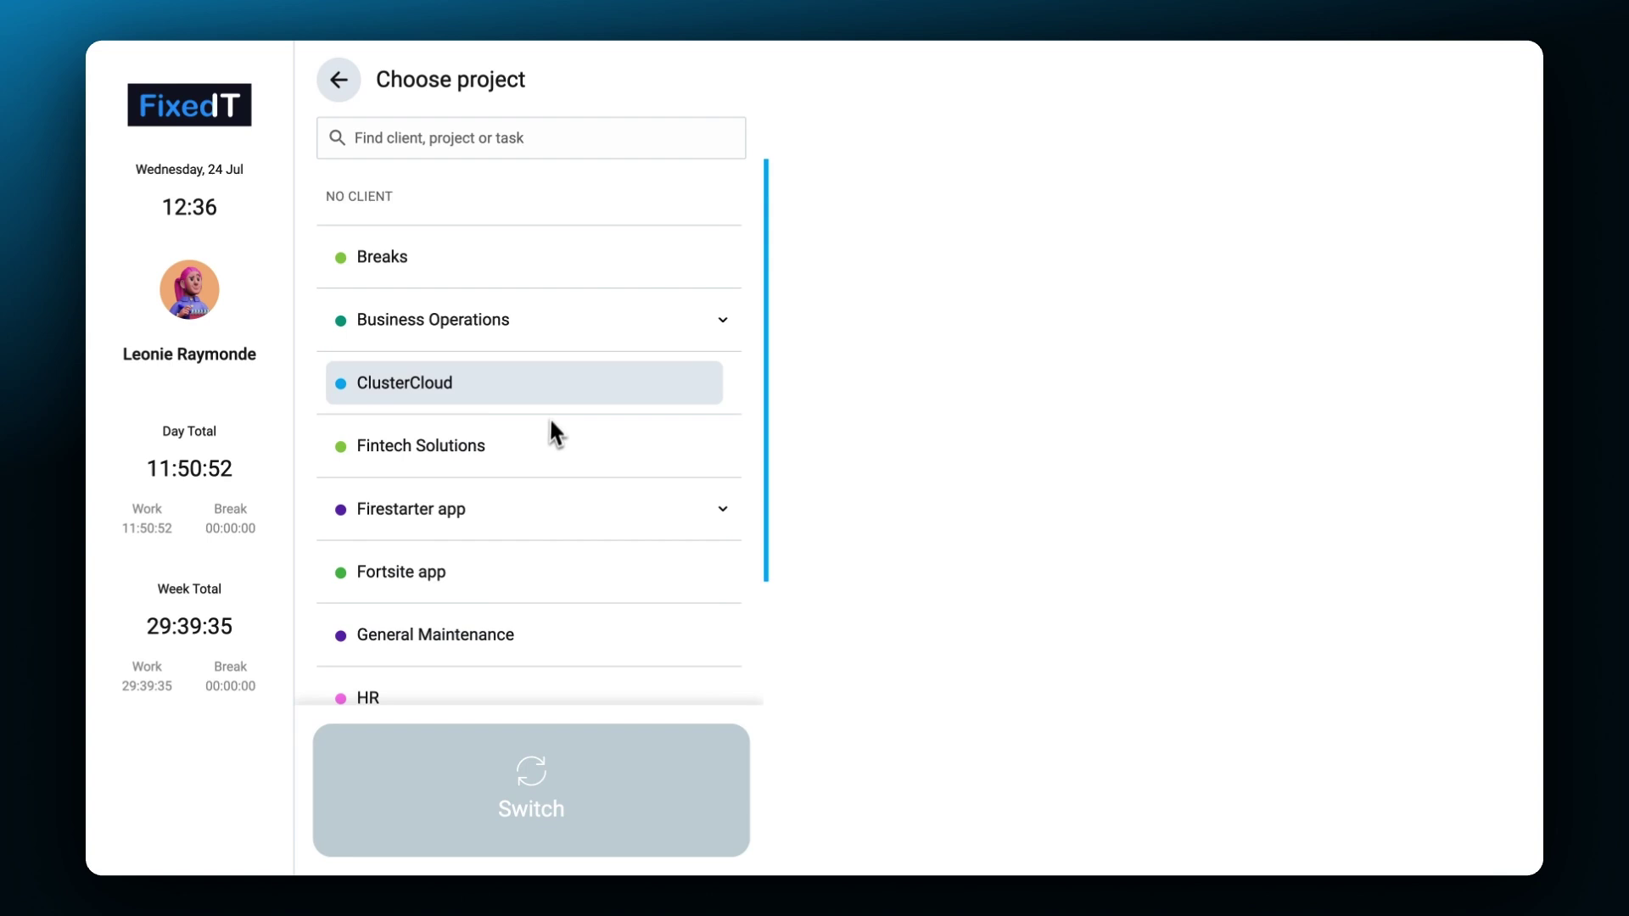
pyautogui.click(560, 386)
pyautogui.click(552, 768)
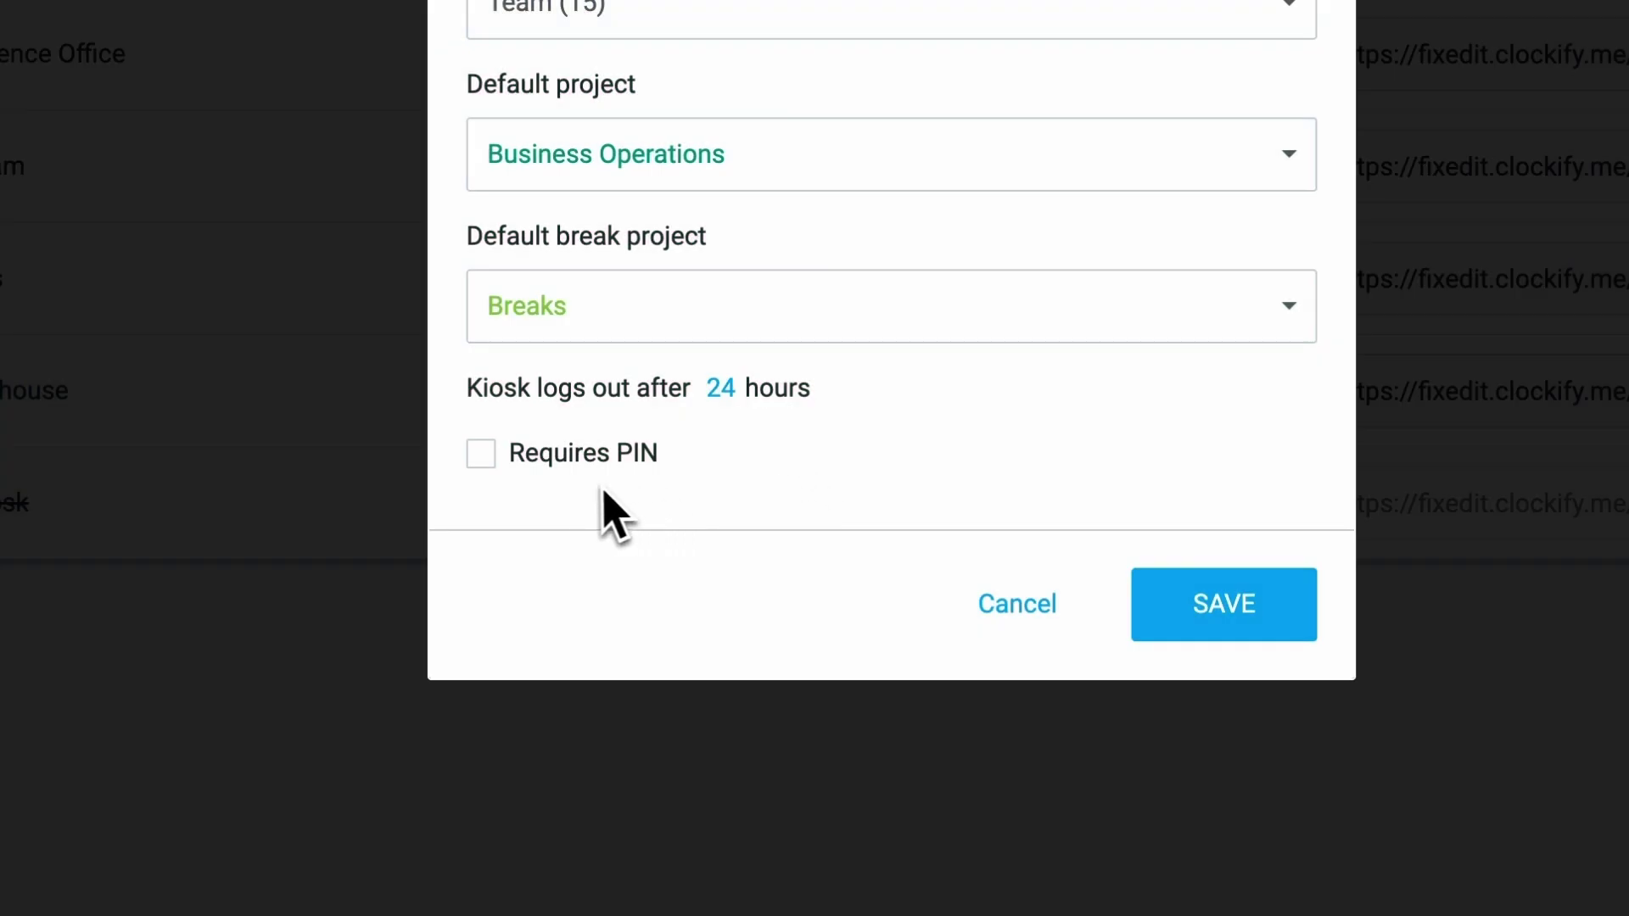
pyautogui.click(486, 462)
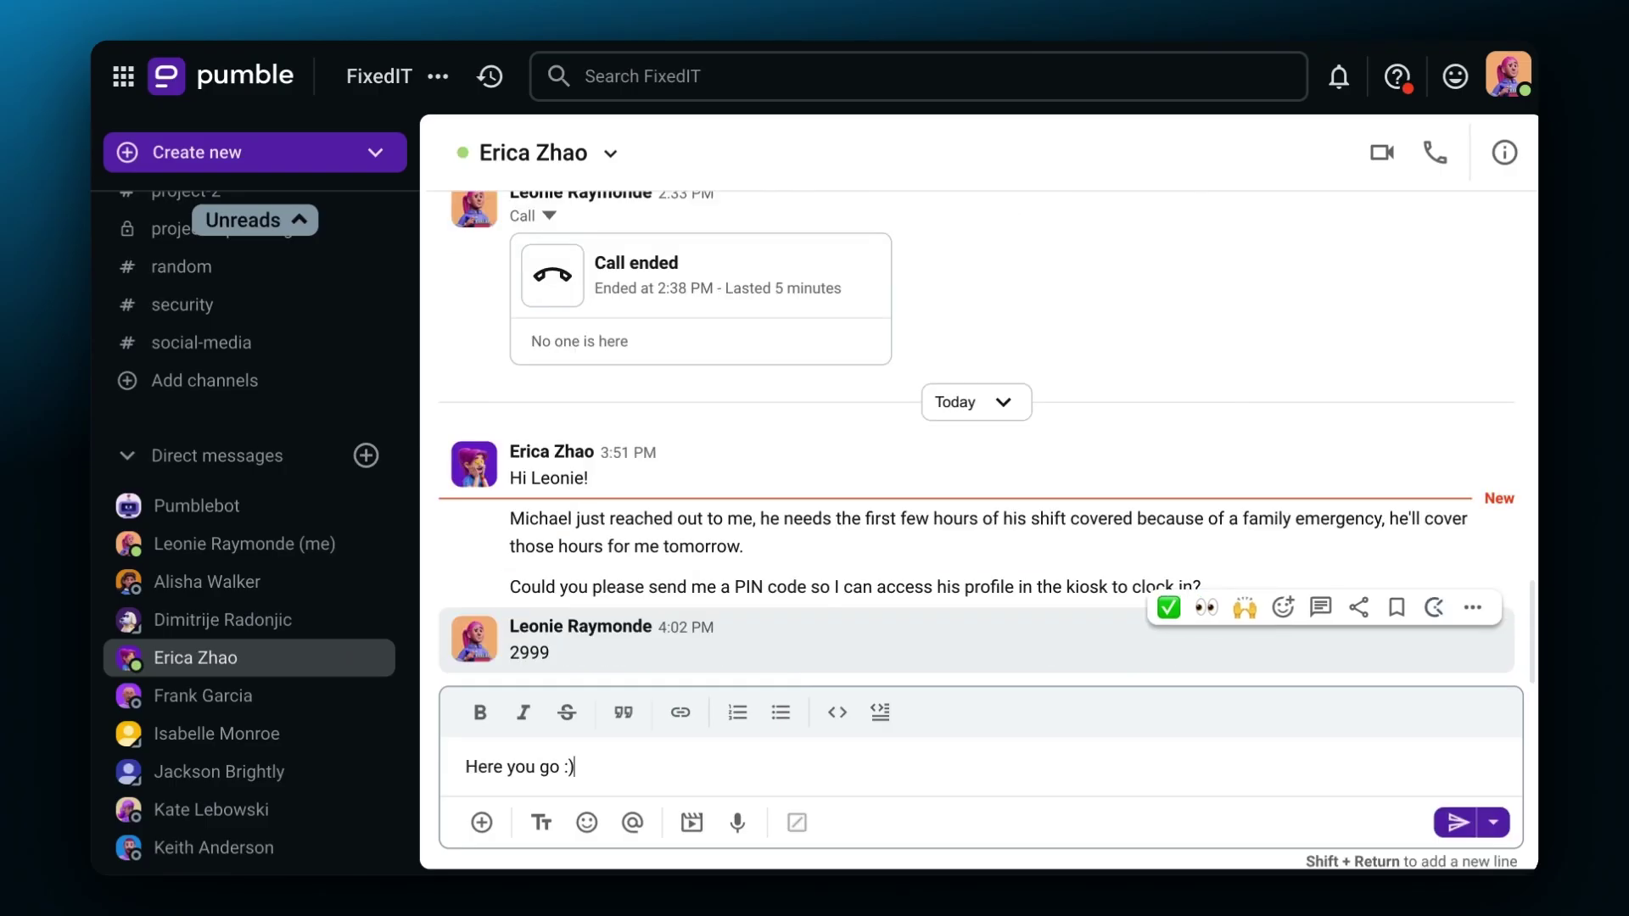
pyautogui.press('Return')
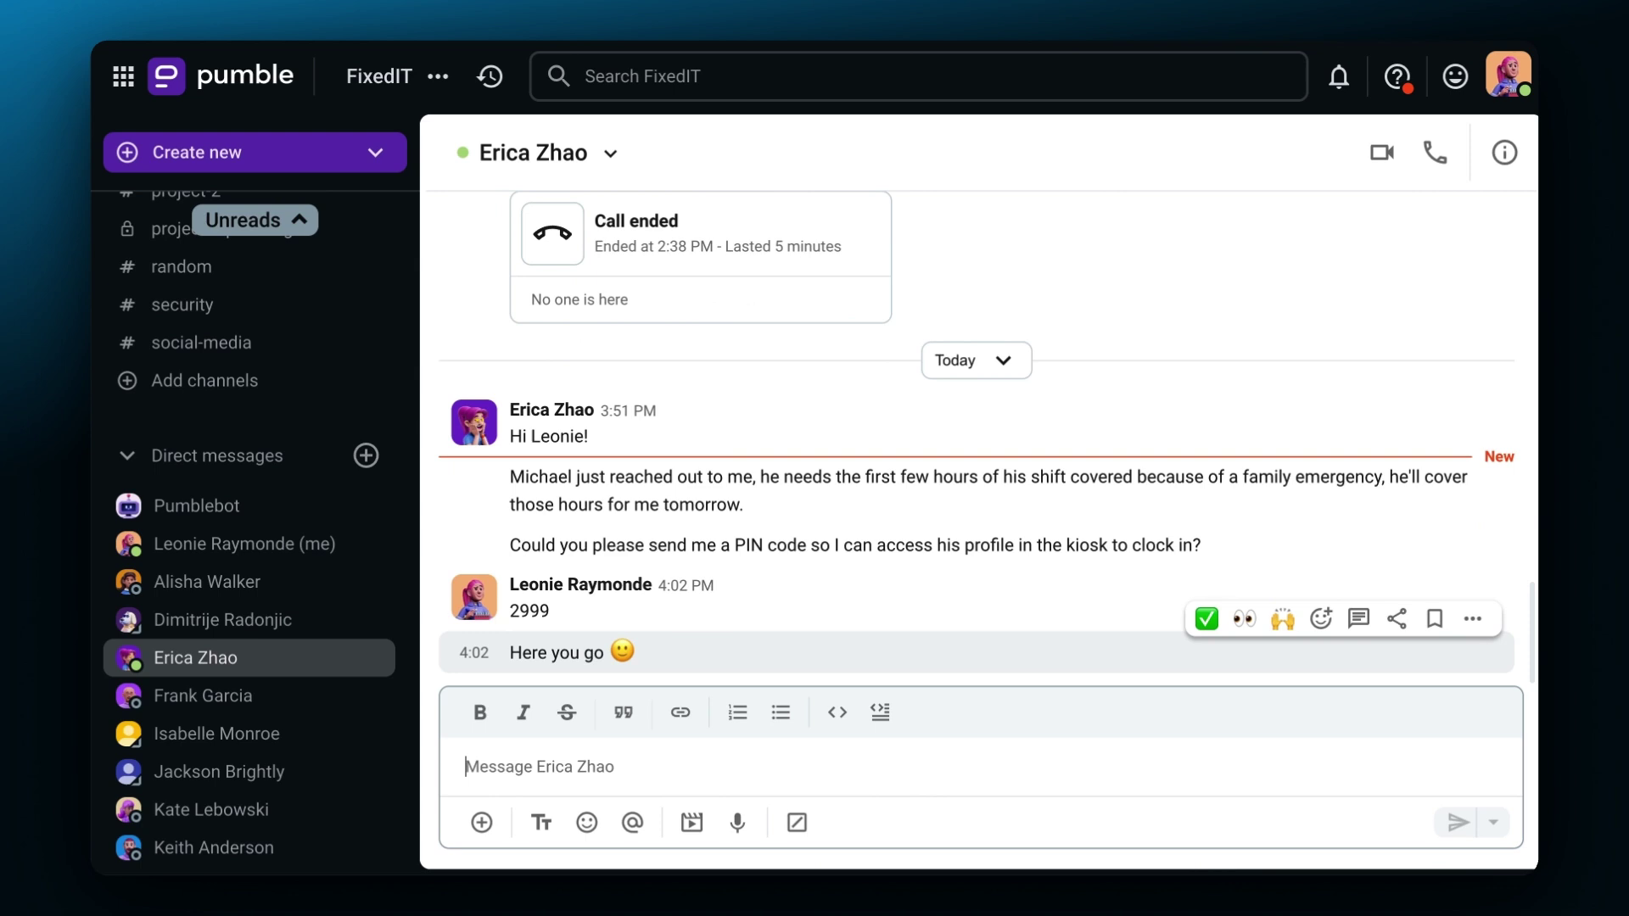
pyautogui.click(483, 744)
pyautogui.click(821, 517)
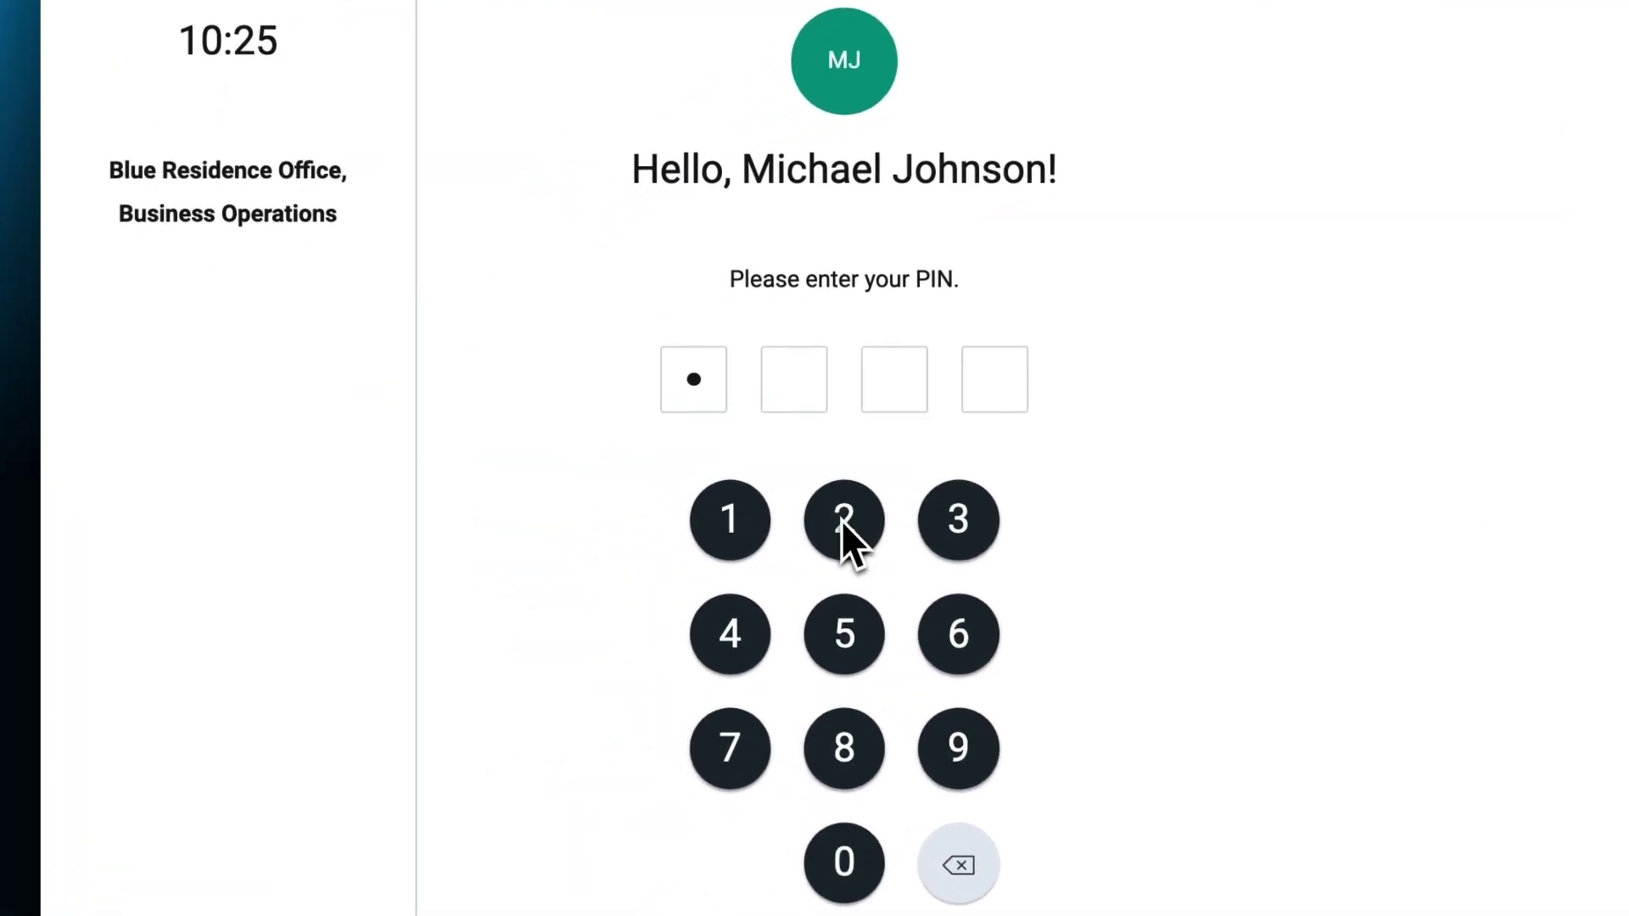
pyautogui.click(950, 780)
pyautogui.click(595, 615)
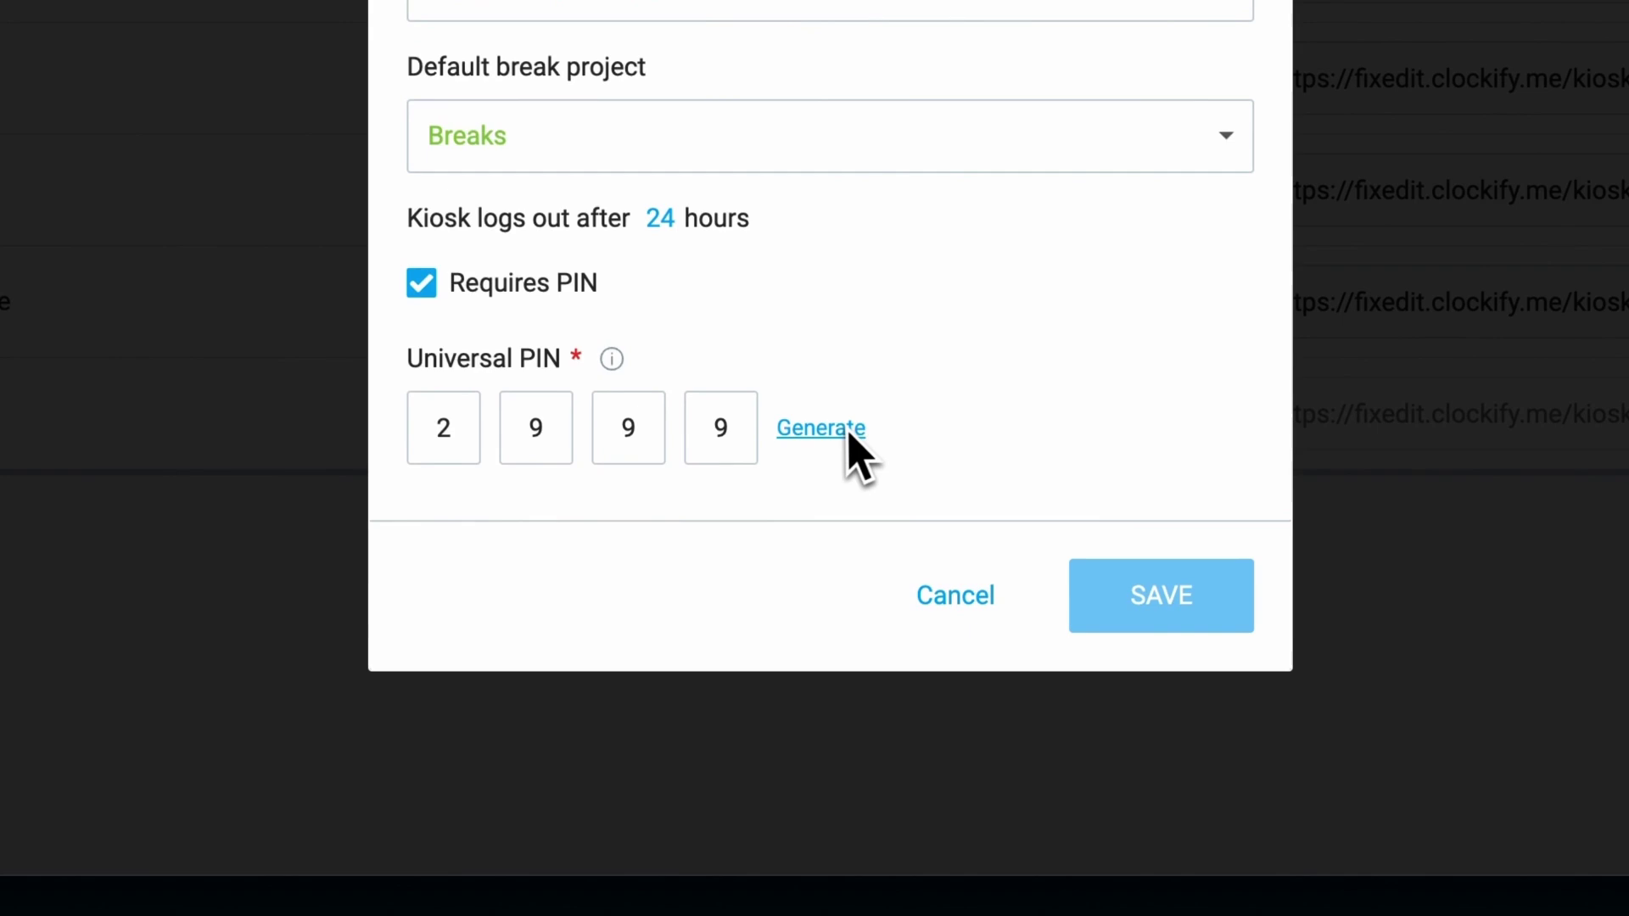
pyautogui.click(845, 429)
pyautogui.click(1137, 570)
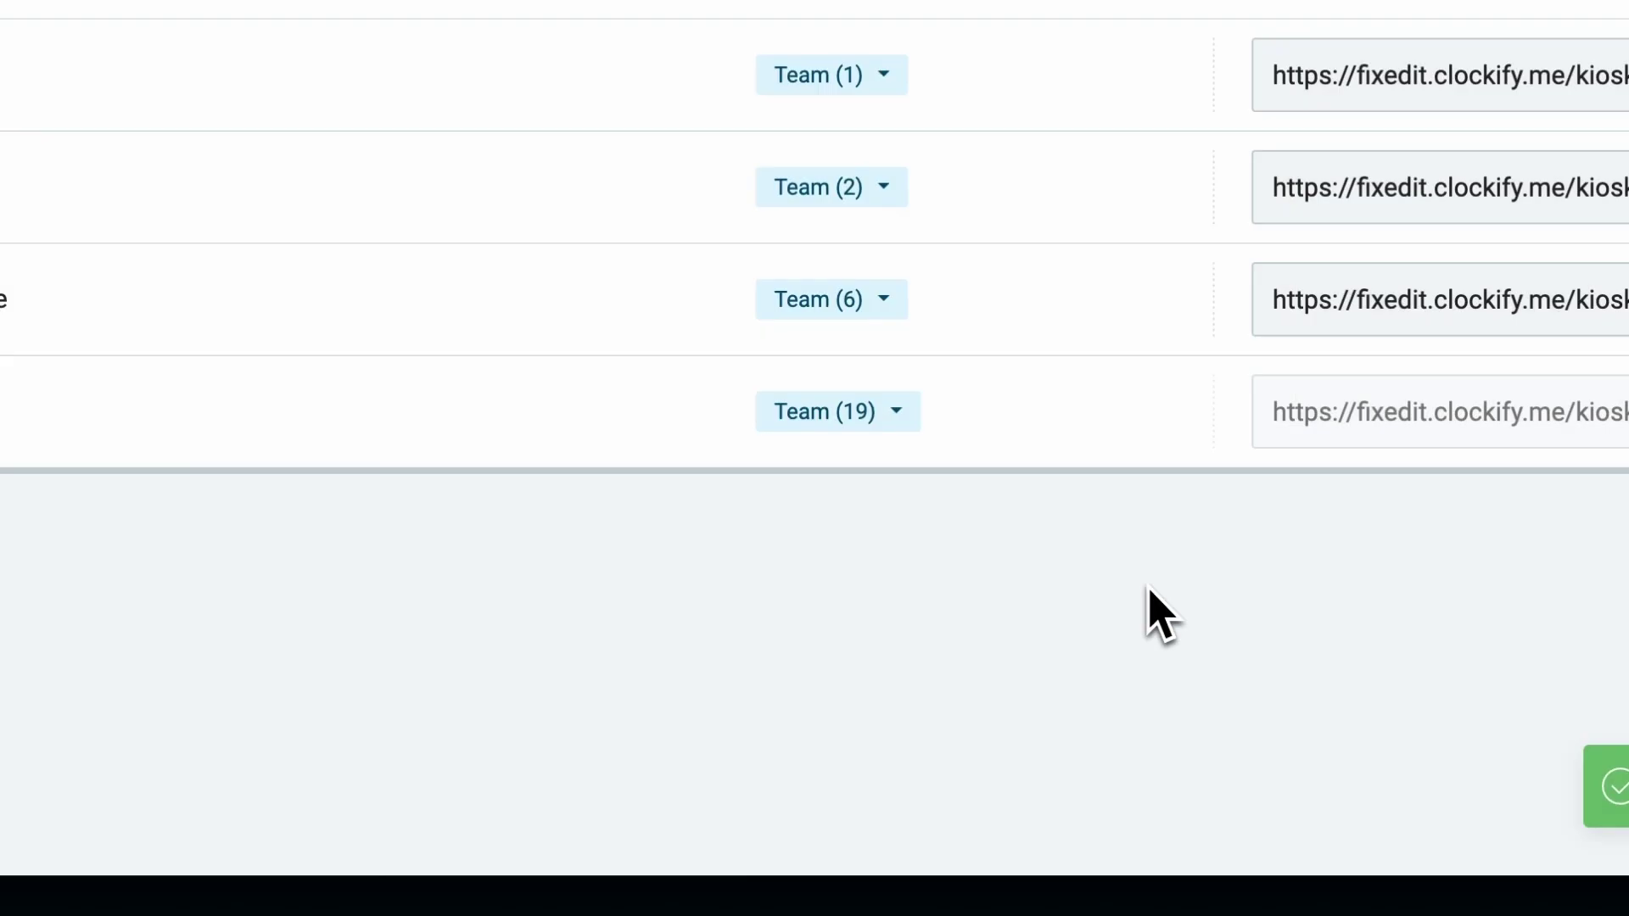
# Export Blue Residence Office assignees to CSV and open the file showing each member's PIN
pyautogui.click(1498, 316)
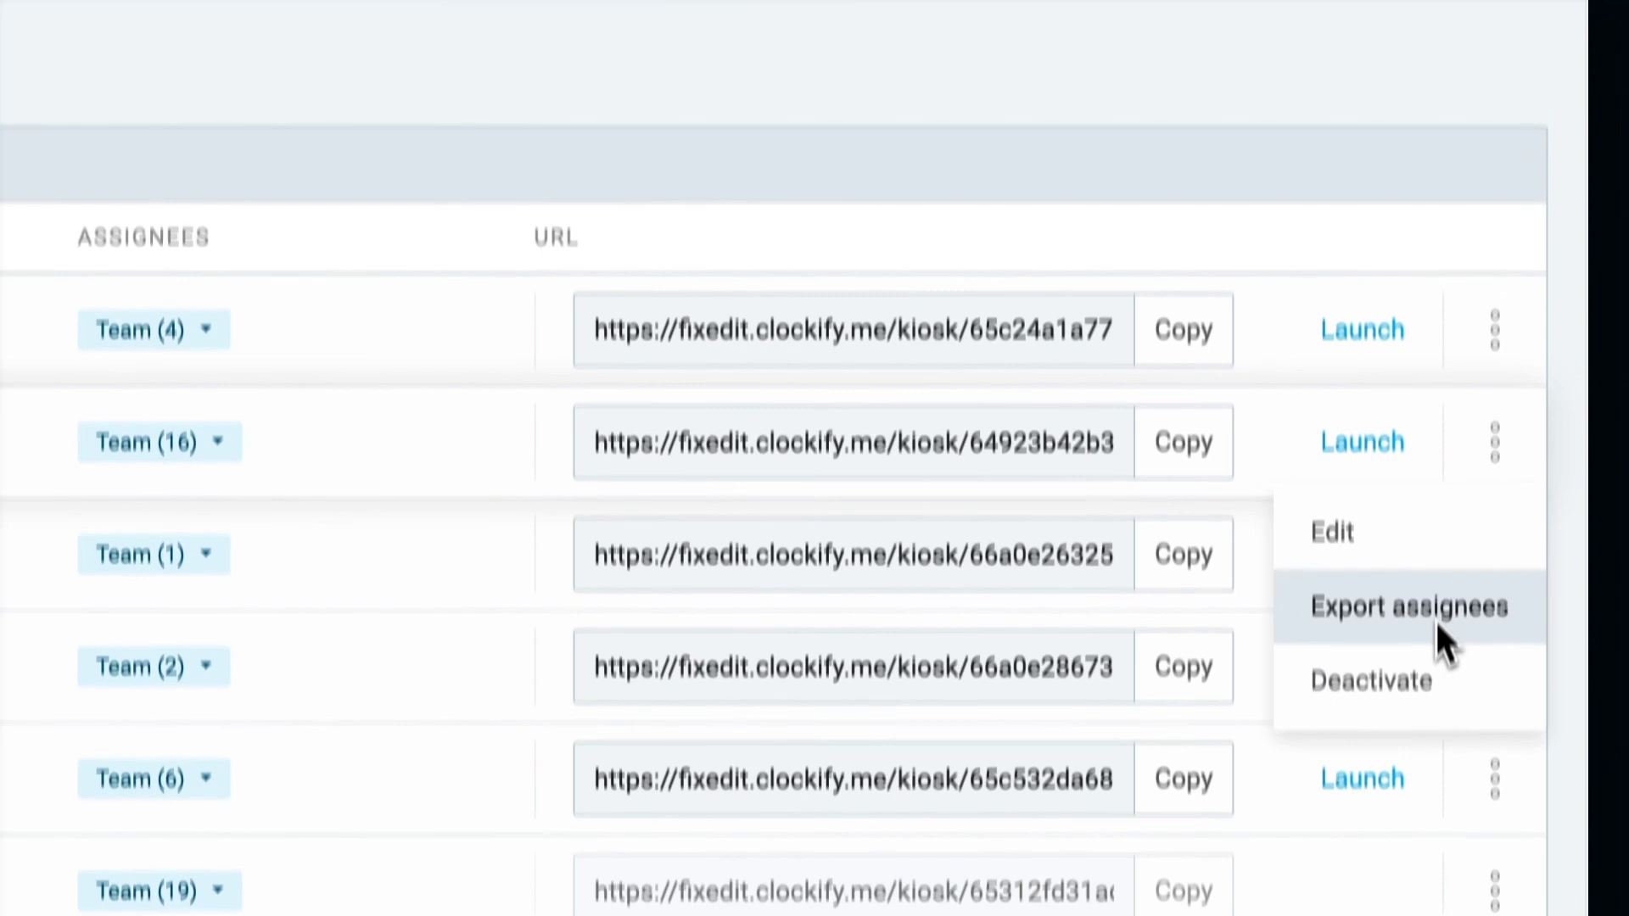
pyautogui.click(1443, 497)
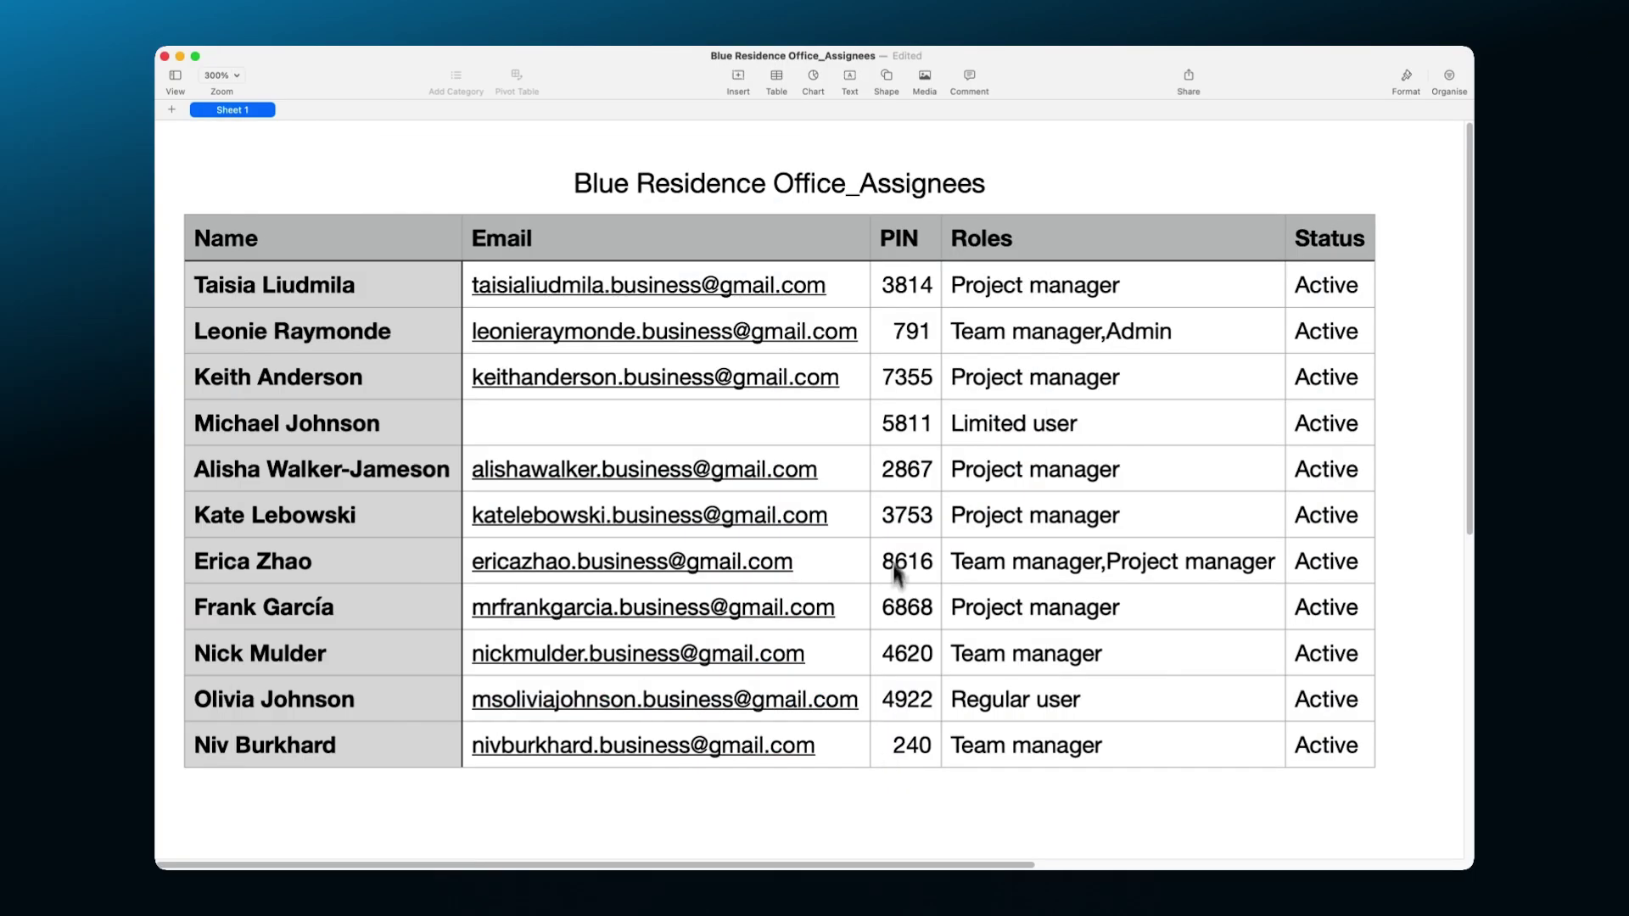
pyautogui.click(920, 297)
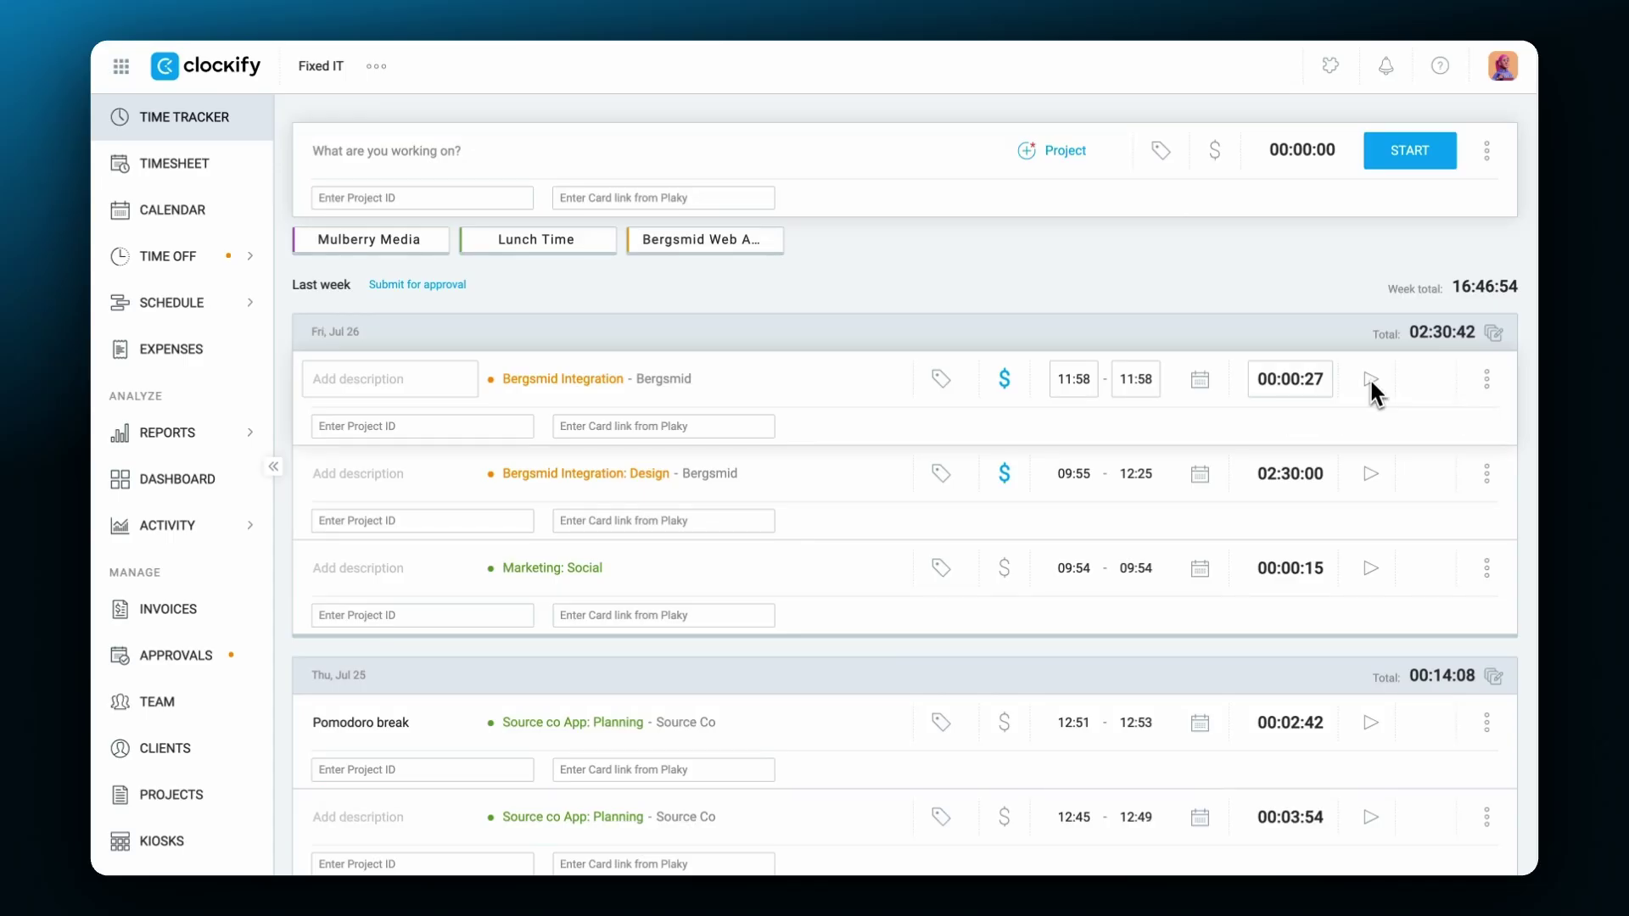
# Resume tracking the Bergsmid Integration time entry
pyautogui.click(1369, 378)
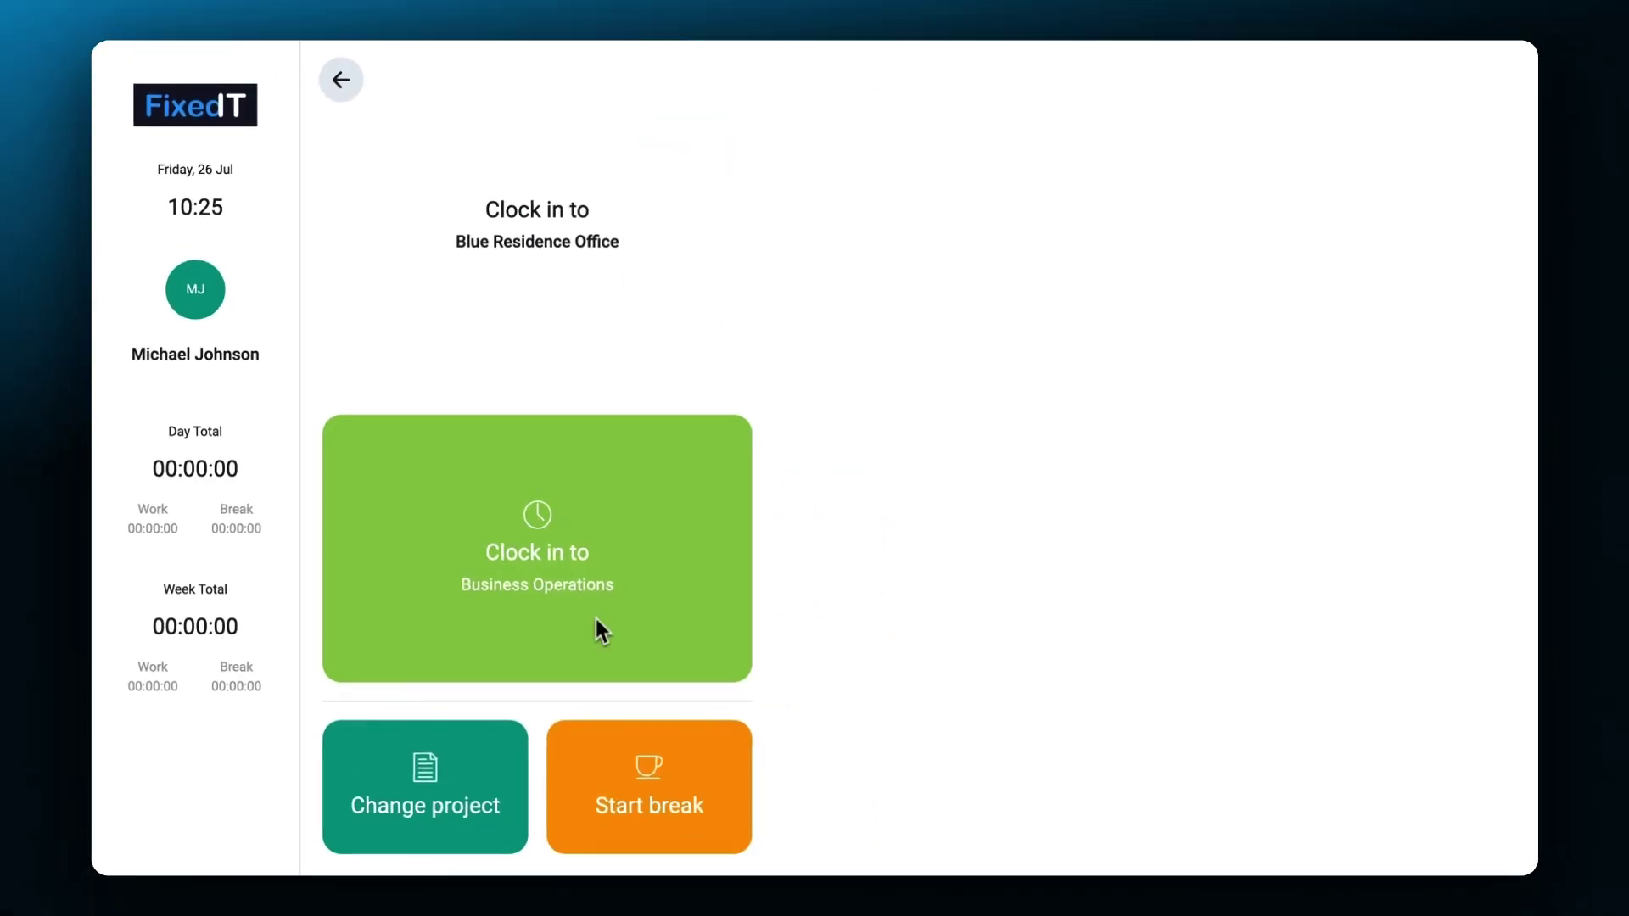
pyautogui.click(596, 619)
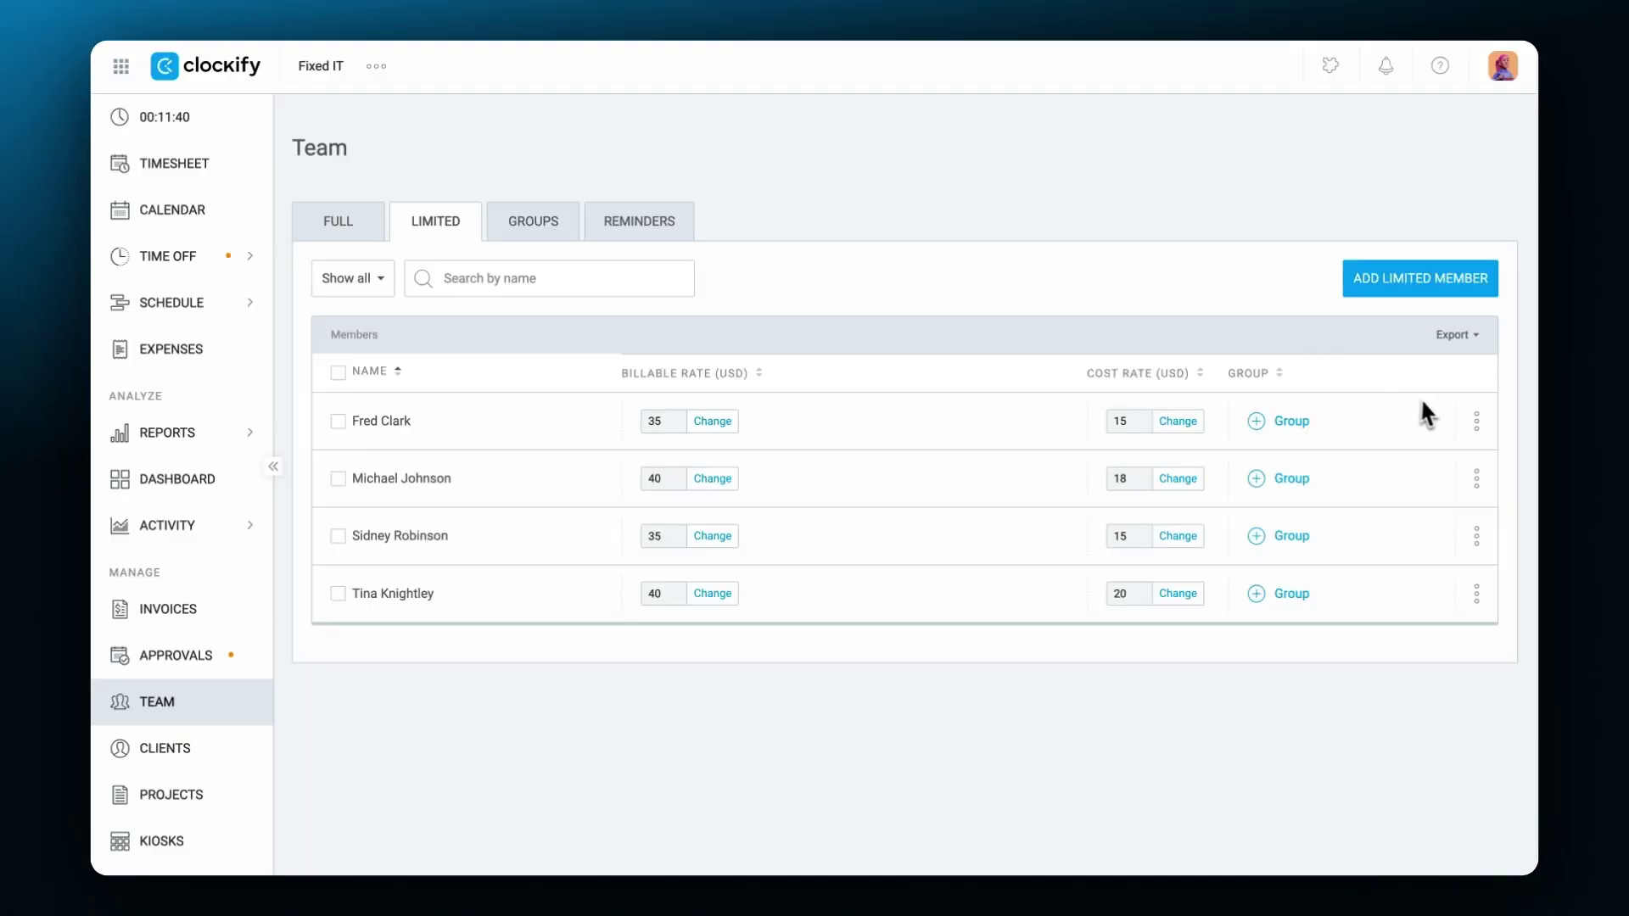
pyautogui.click(1503, 419)
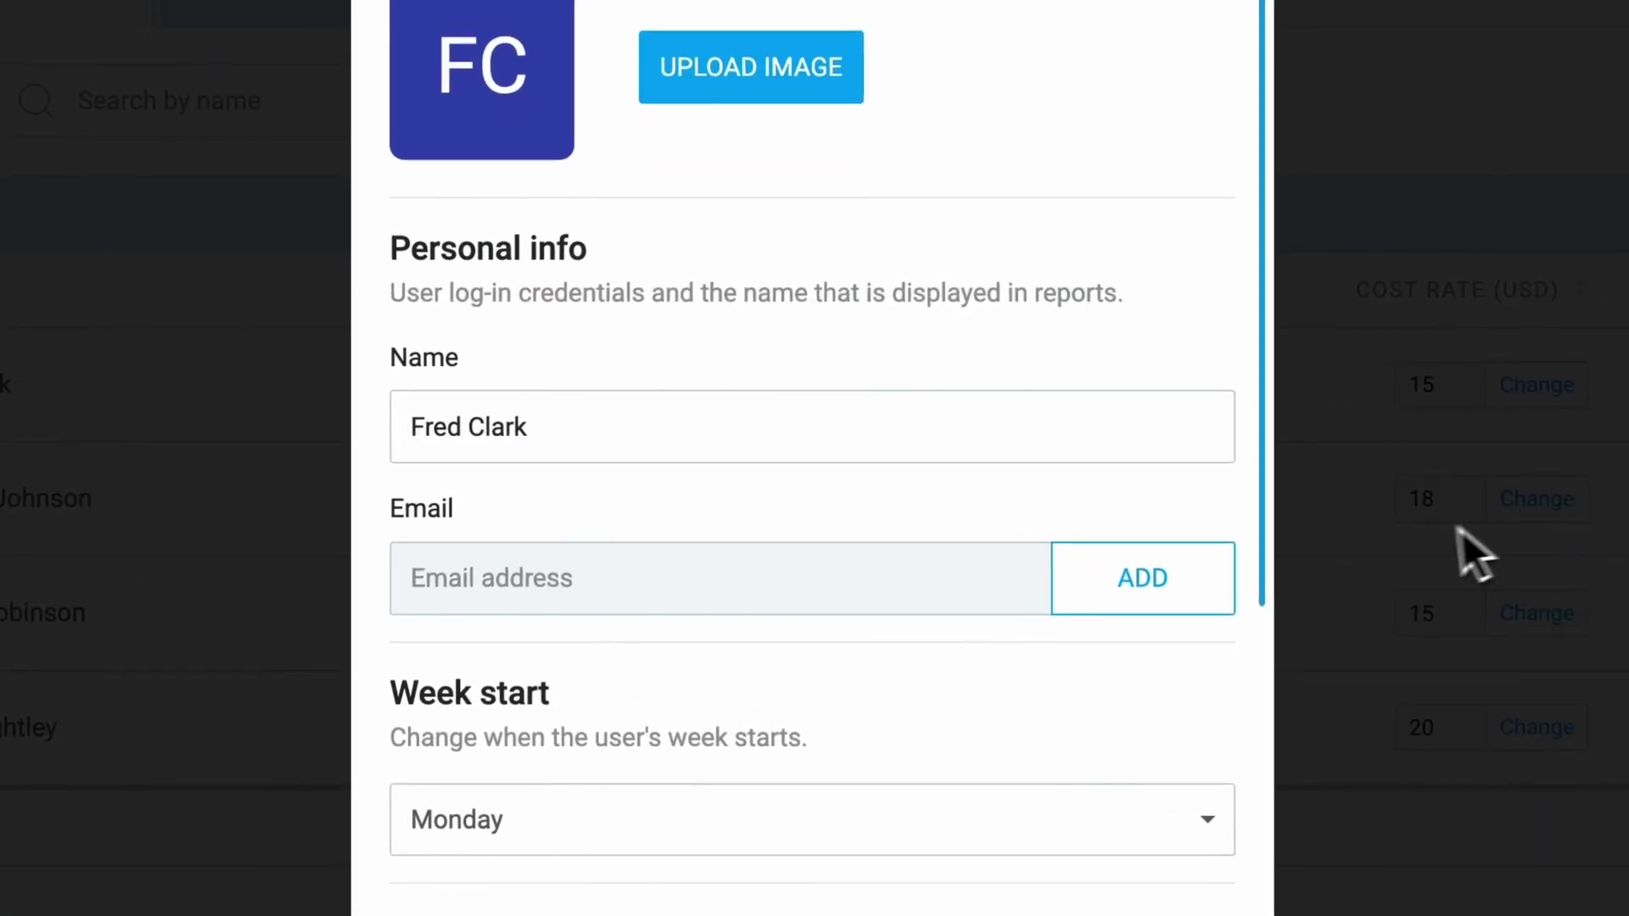
pyautogui.click(1208, 577)
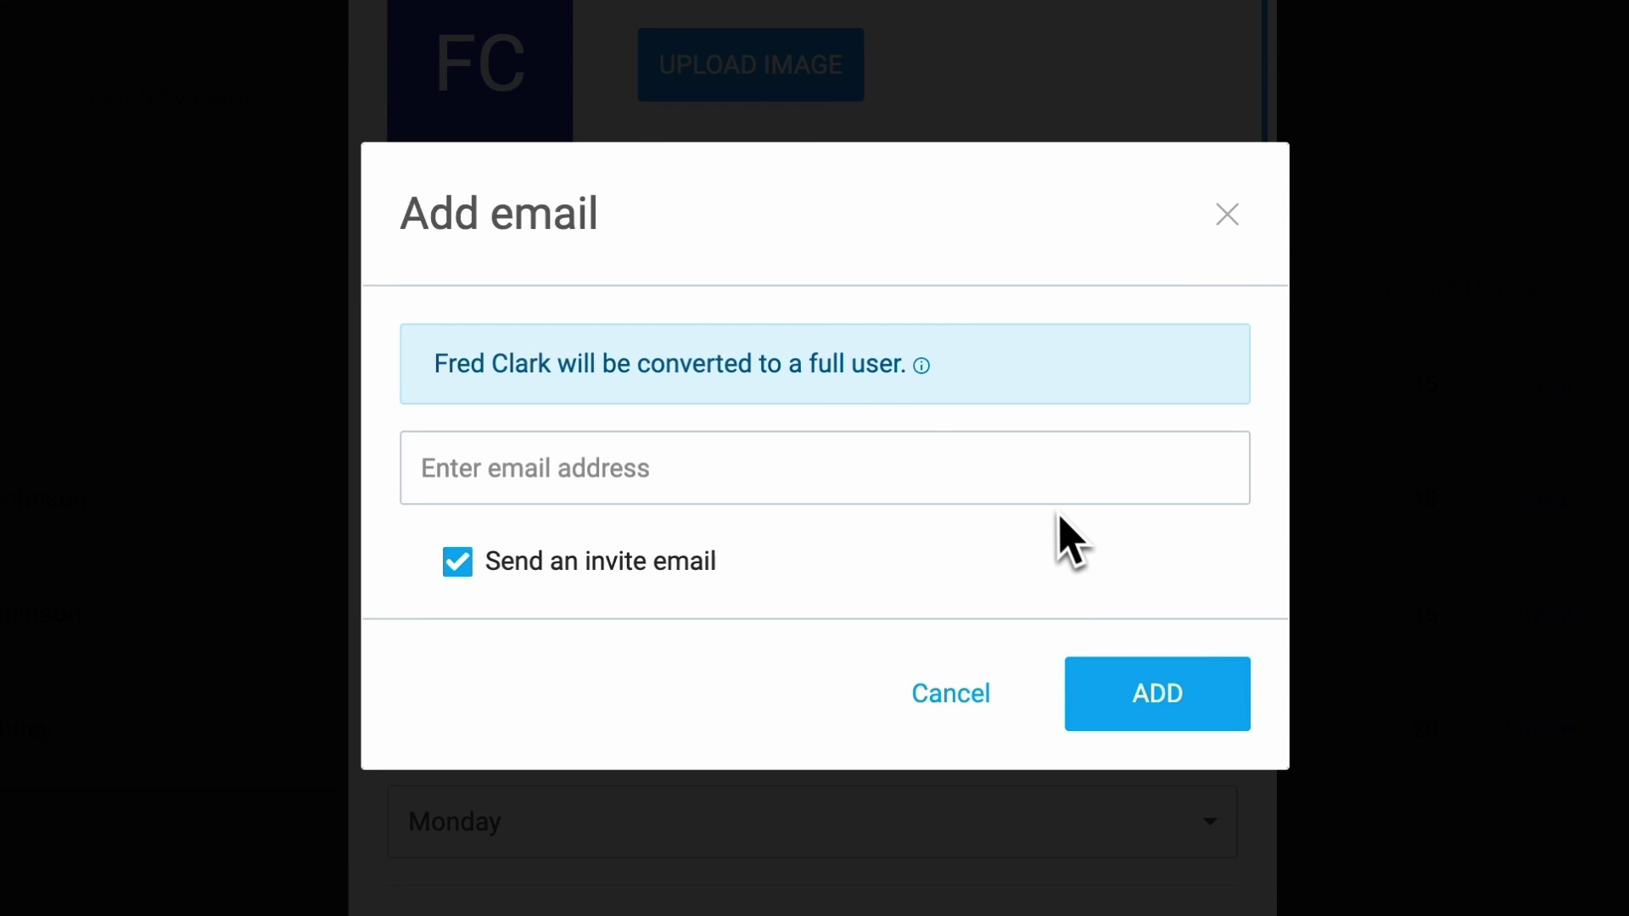
pyautogui.click(1129, 690)
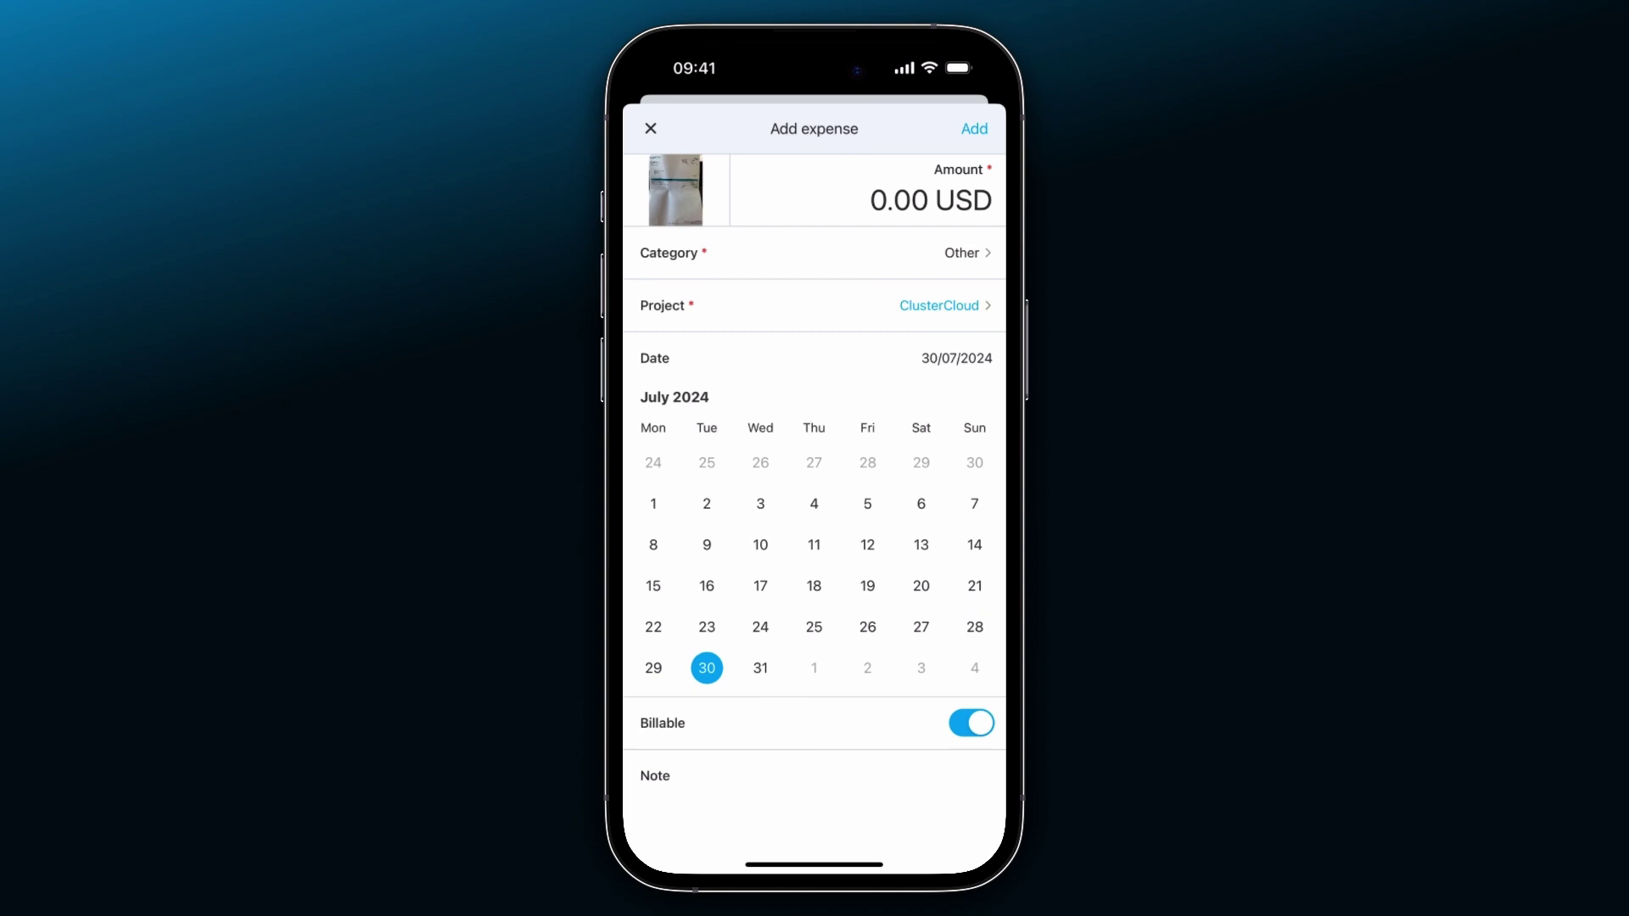
pyautogui.write('19.99')
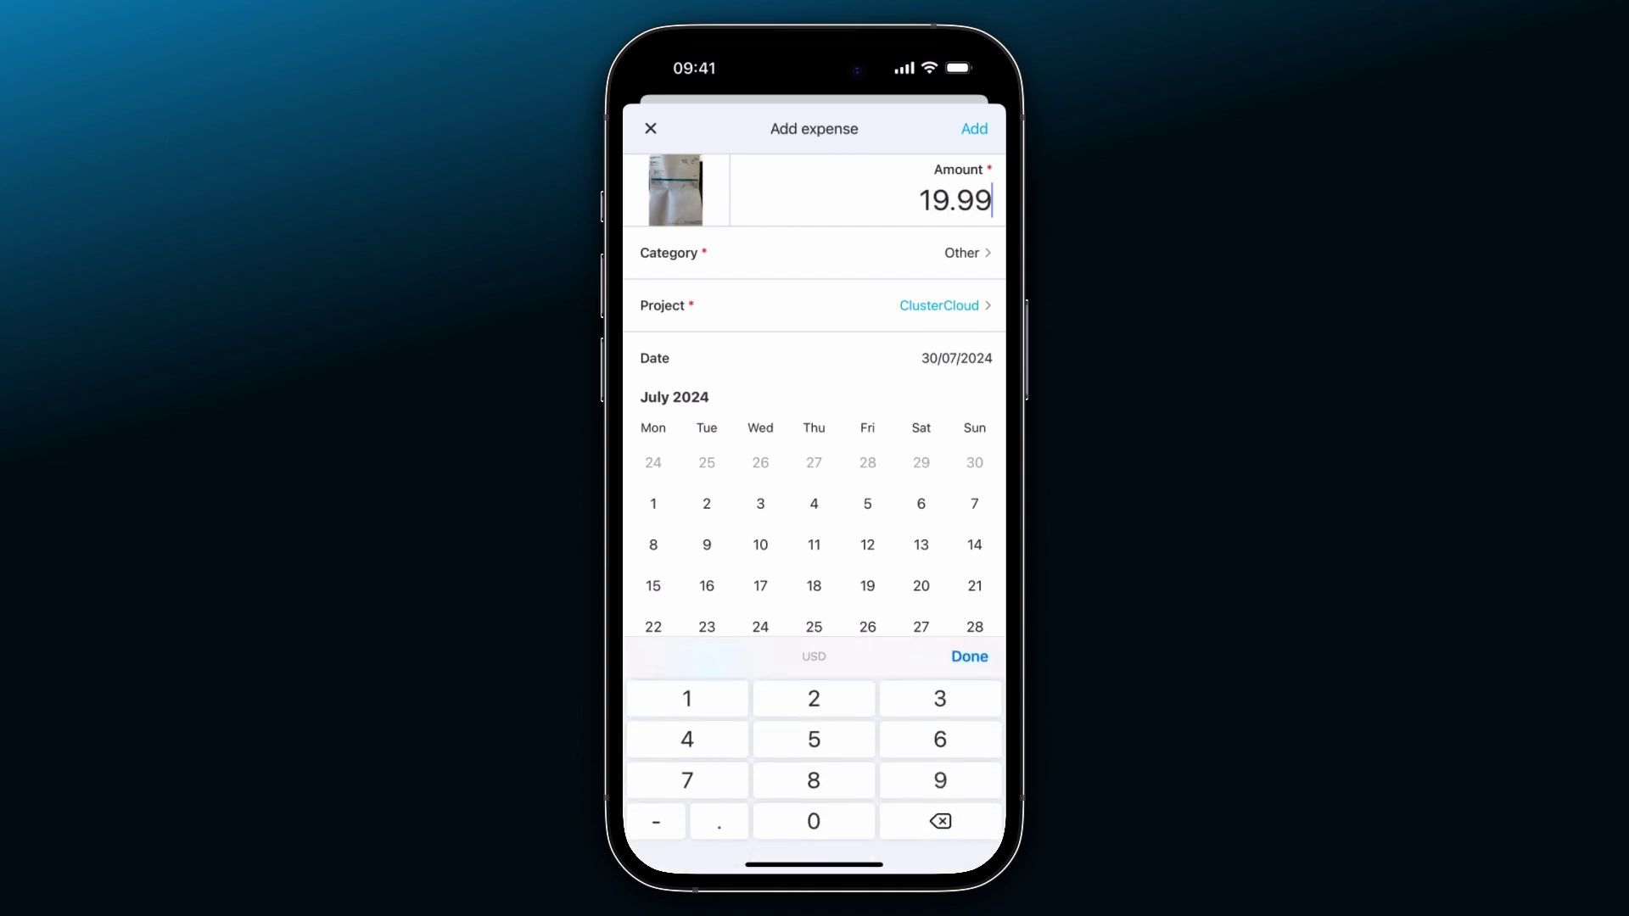
# Confirm the 19.99 USD expense, then start a new Time Off request
pyautogui.click(814, 488)
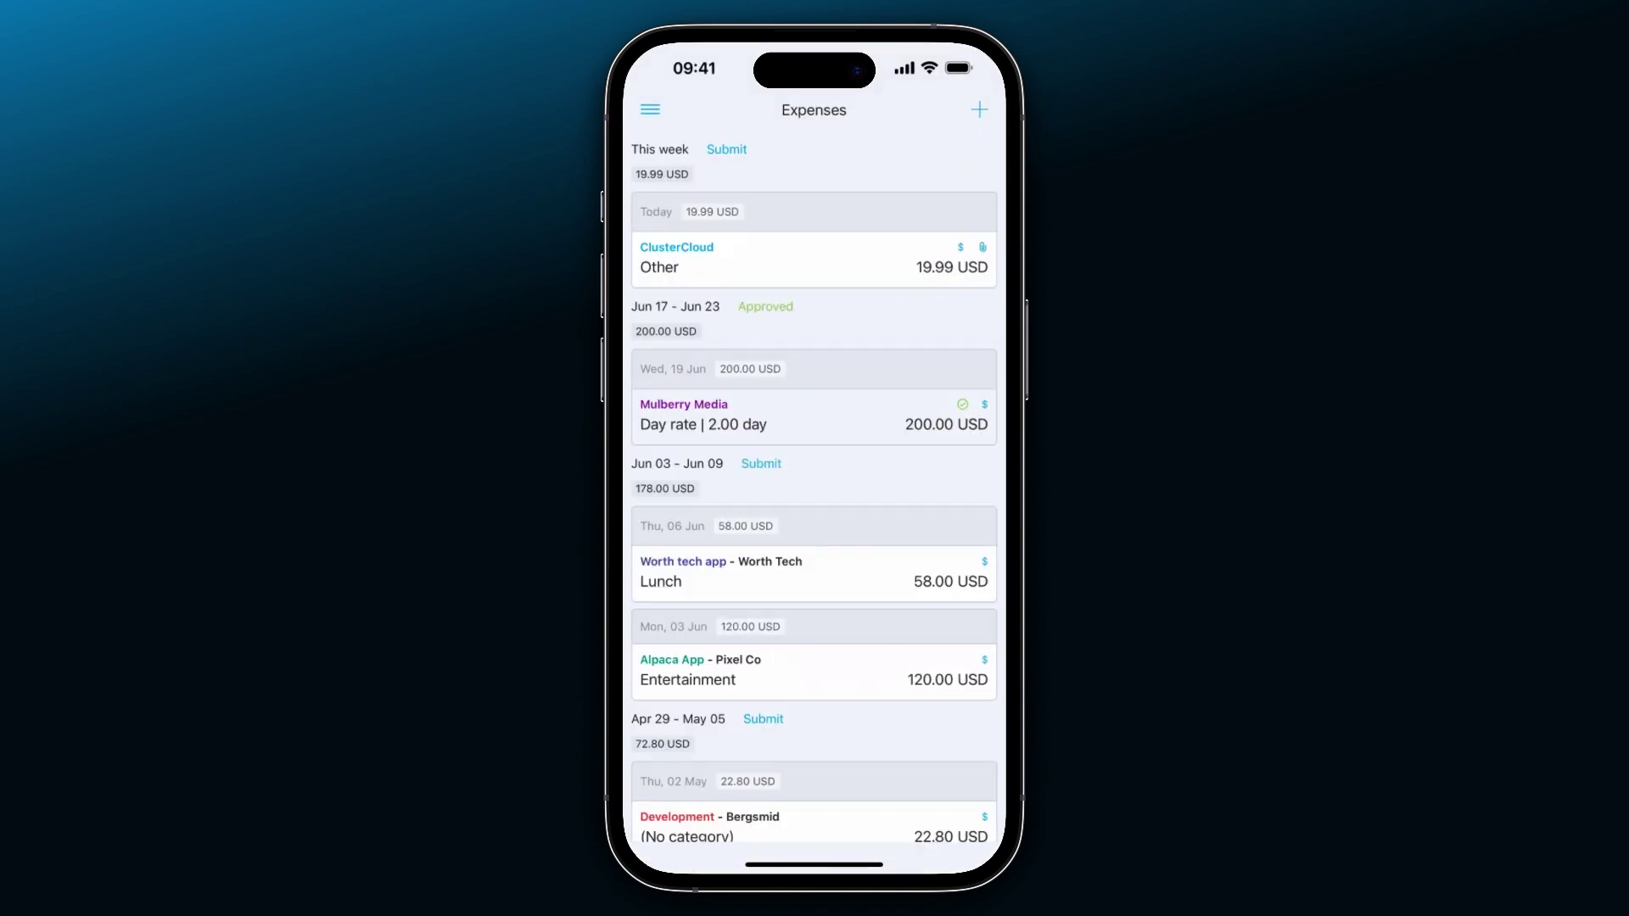
pyautogui.click(651, 110)
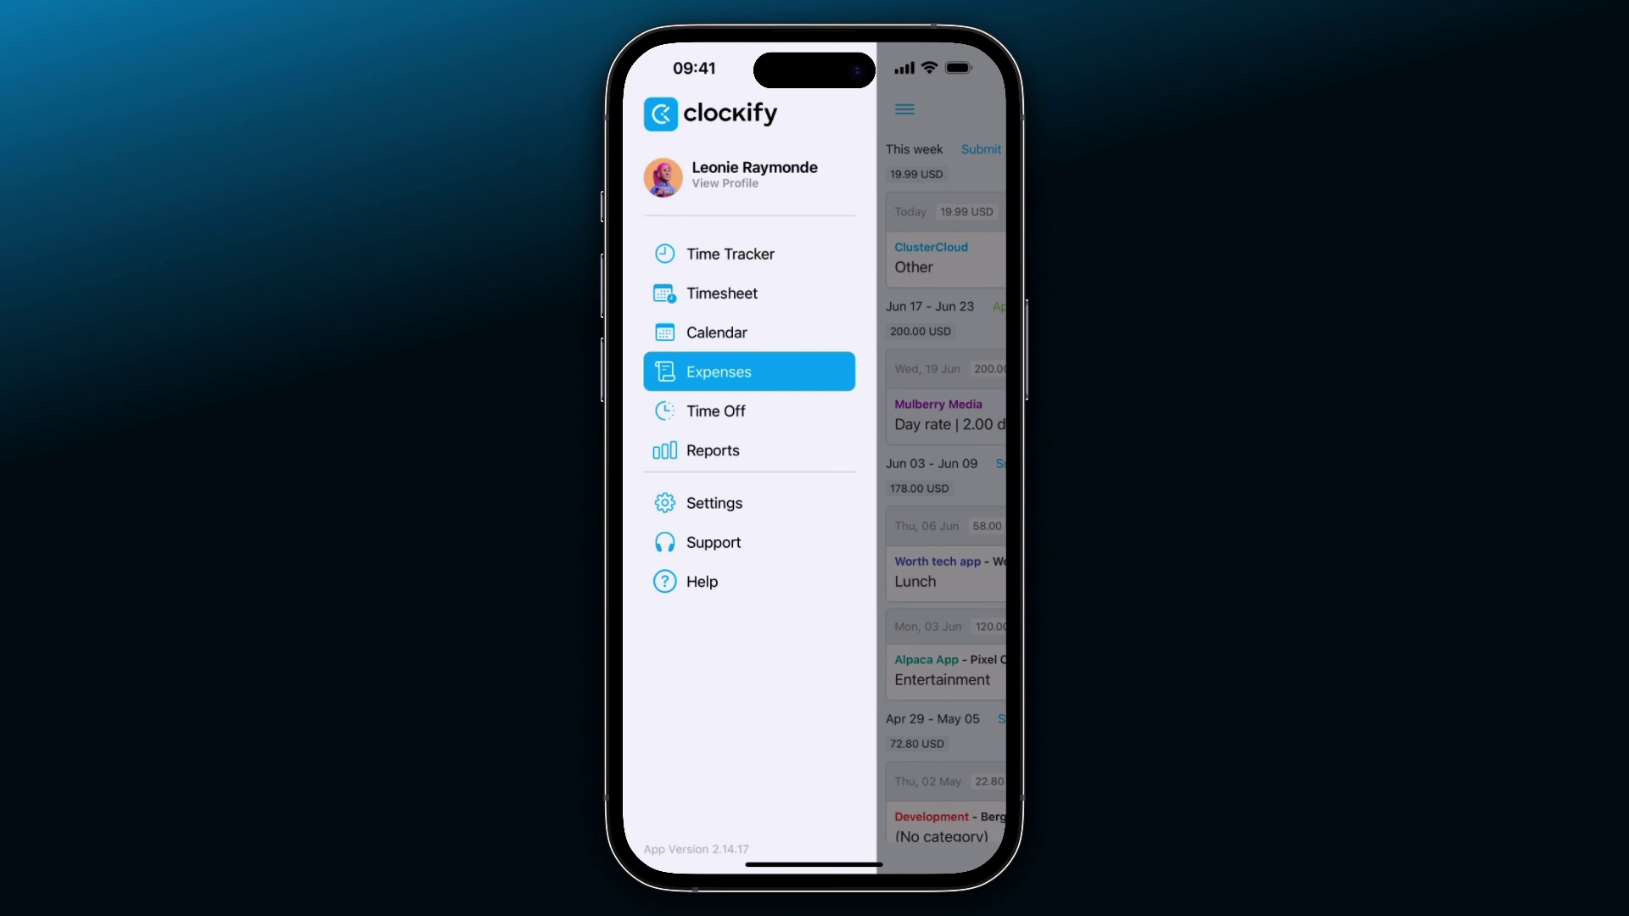
pyautogui.click(716, 410)
pyautogui.click(961, 110)
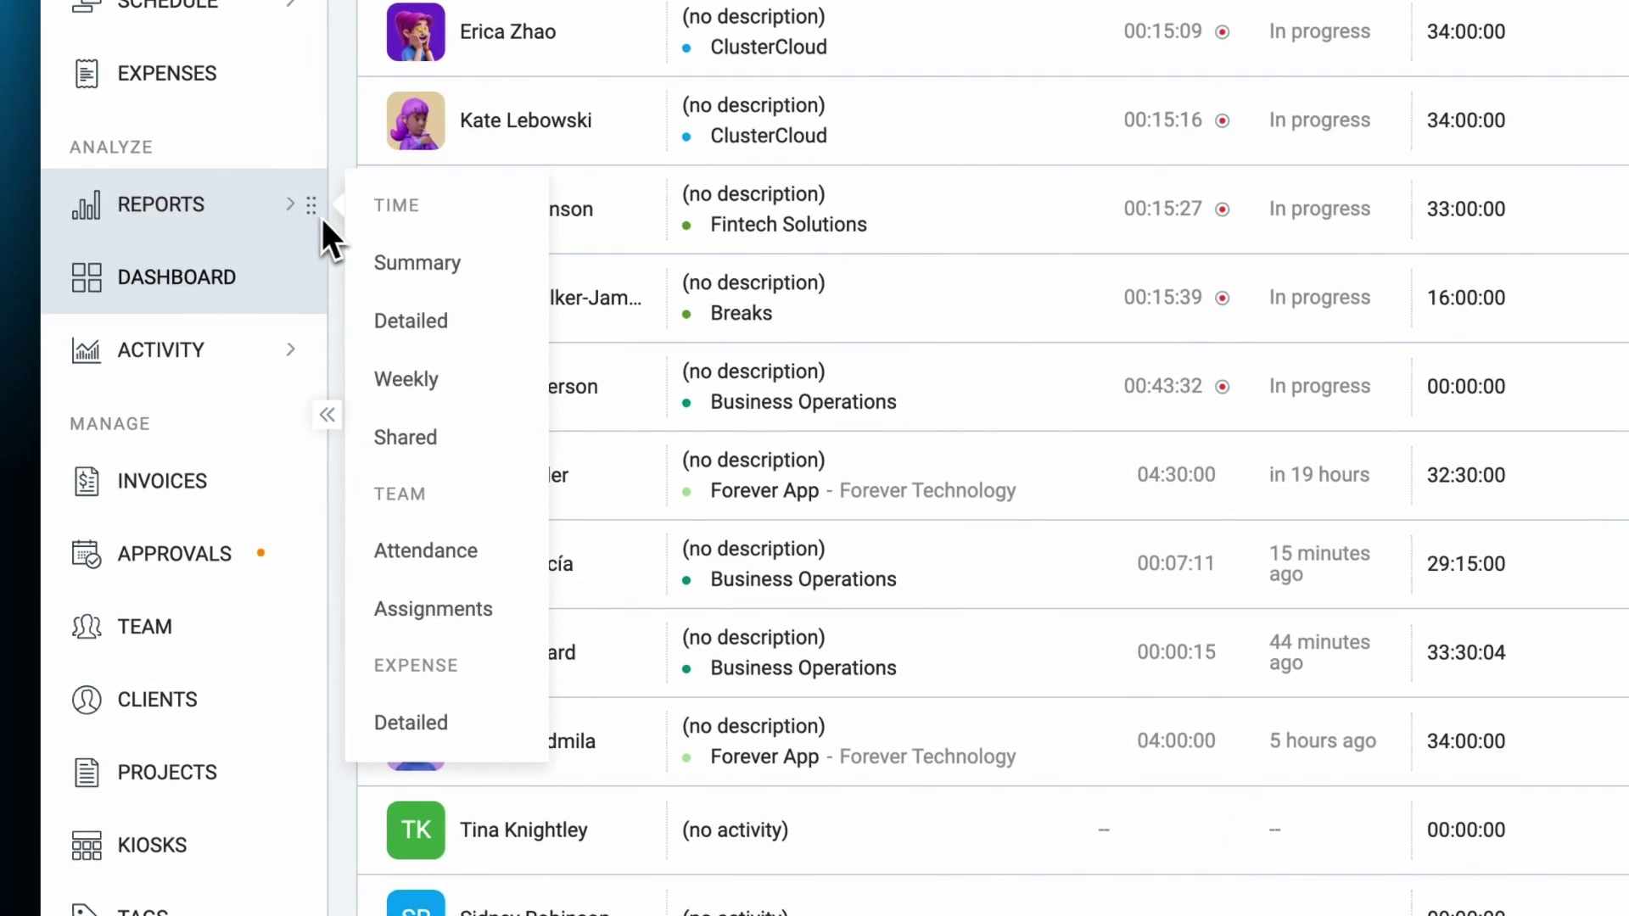
# Open the Team Attendance report from the Reports menu
pyautogui.moveTo(179, 434)
pyautogui.click(426, 548)
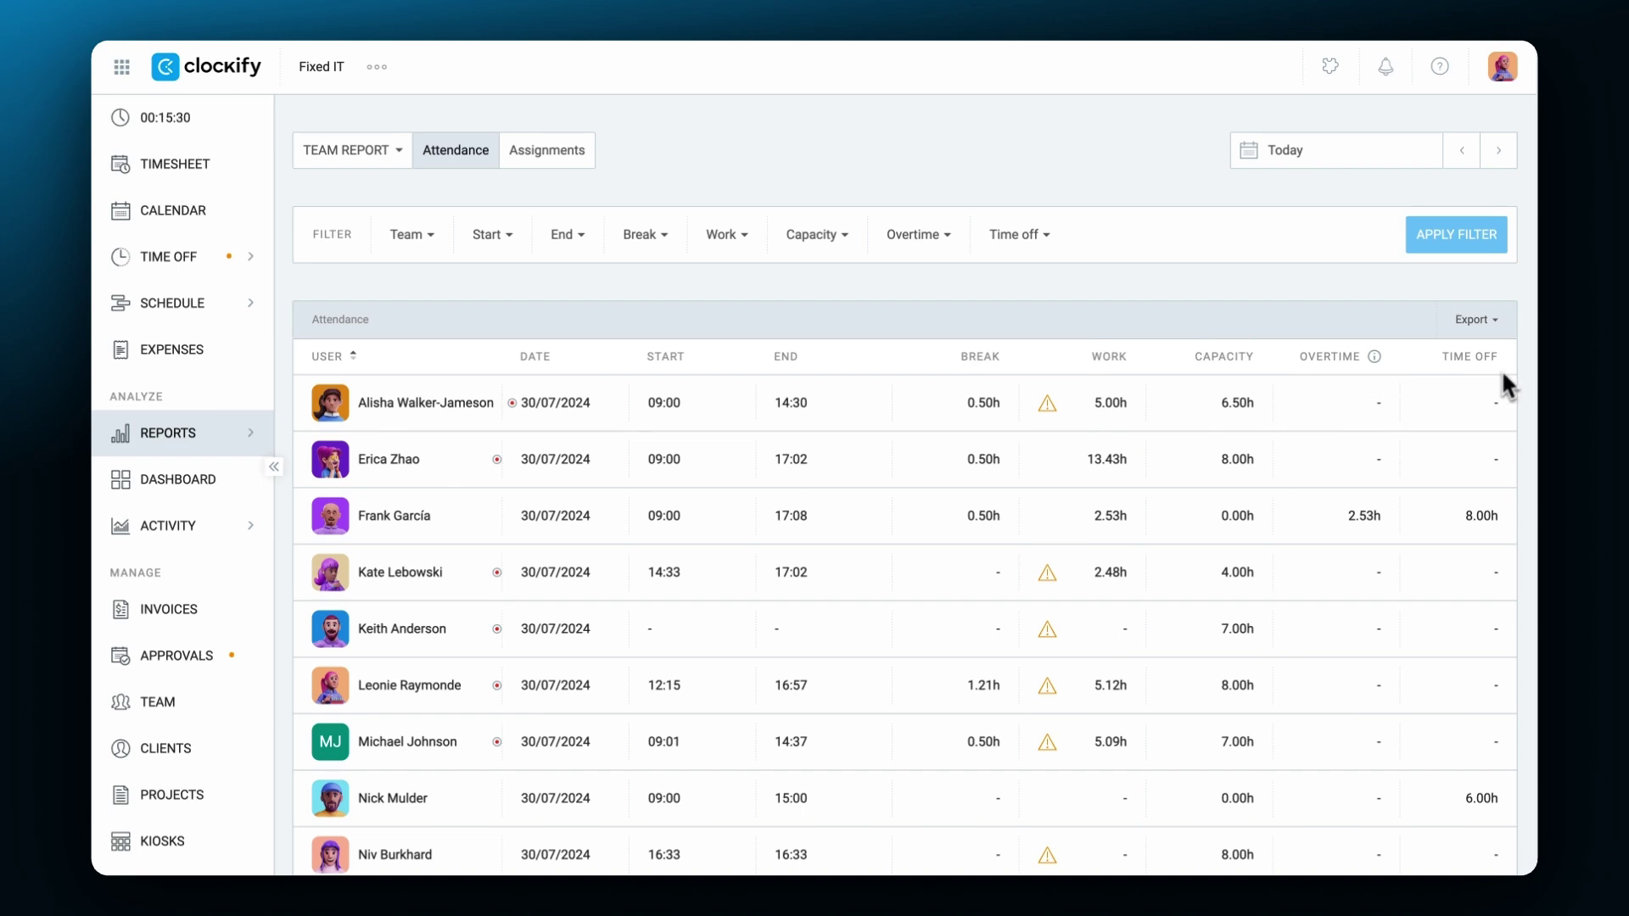
# Set the attendance report period to Today
pyautogui.click(1402, 156)
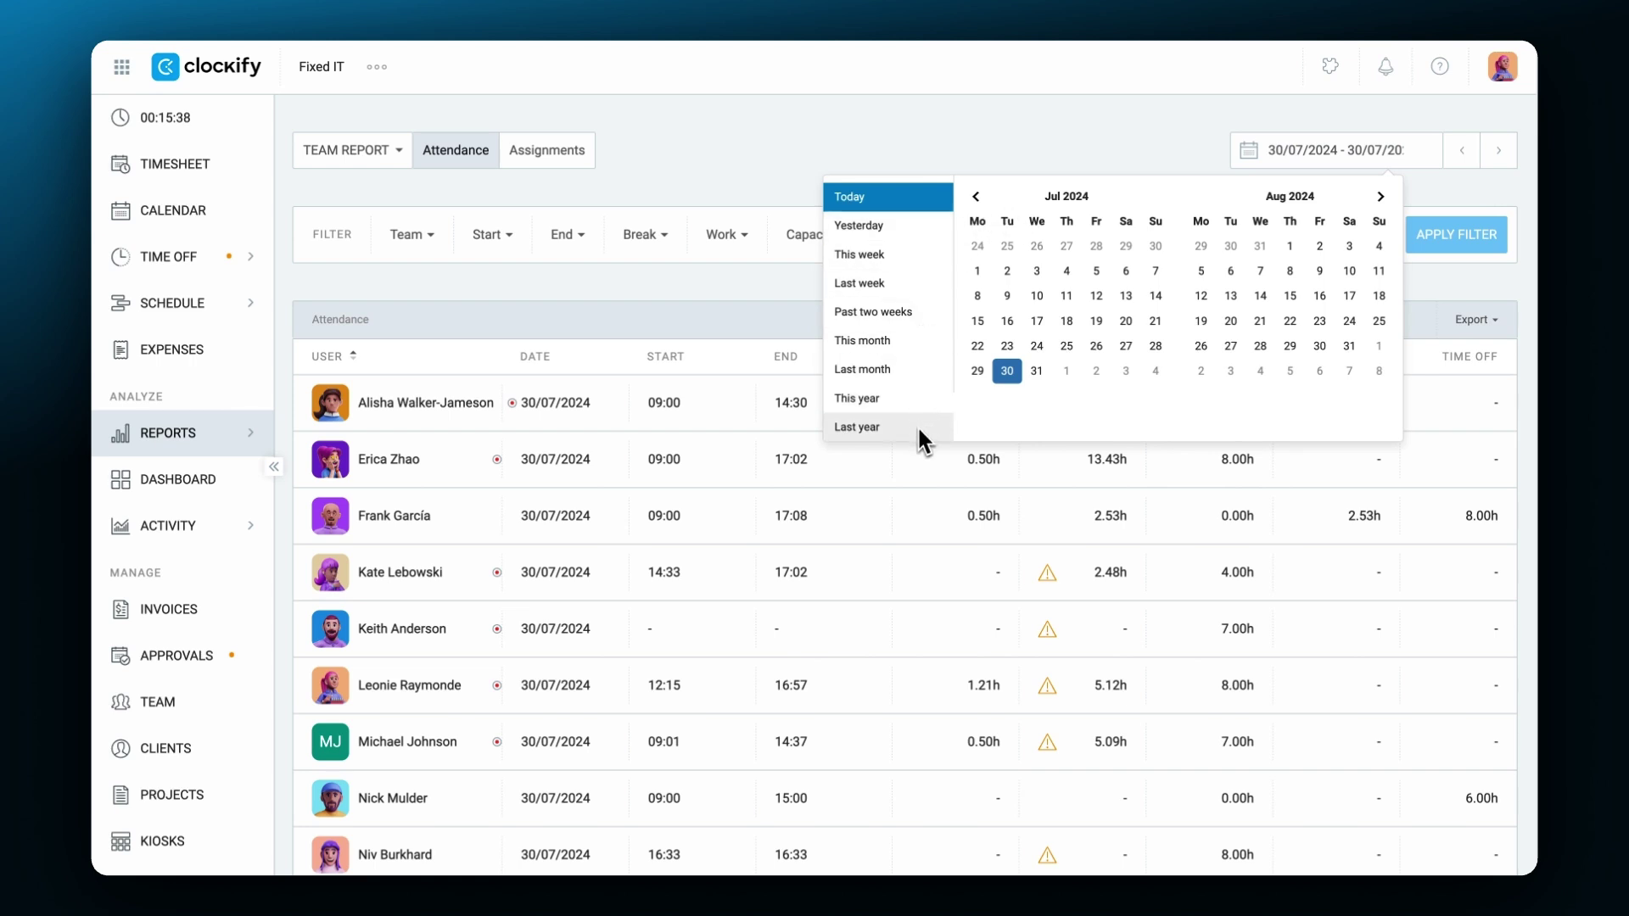
pyautogui.click(930, 211)
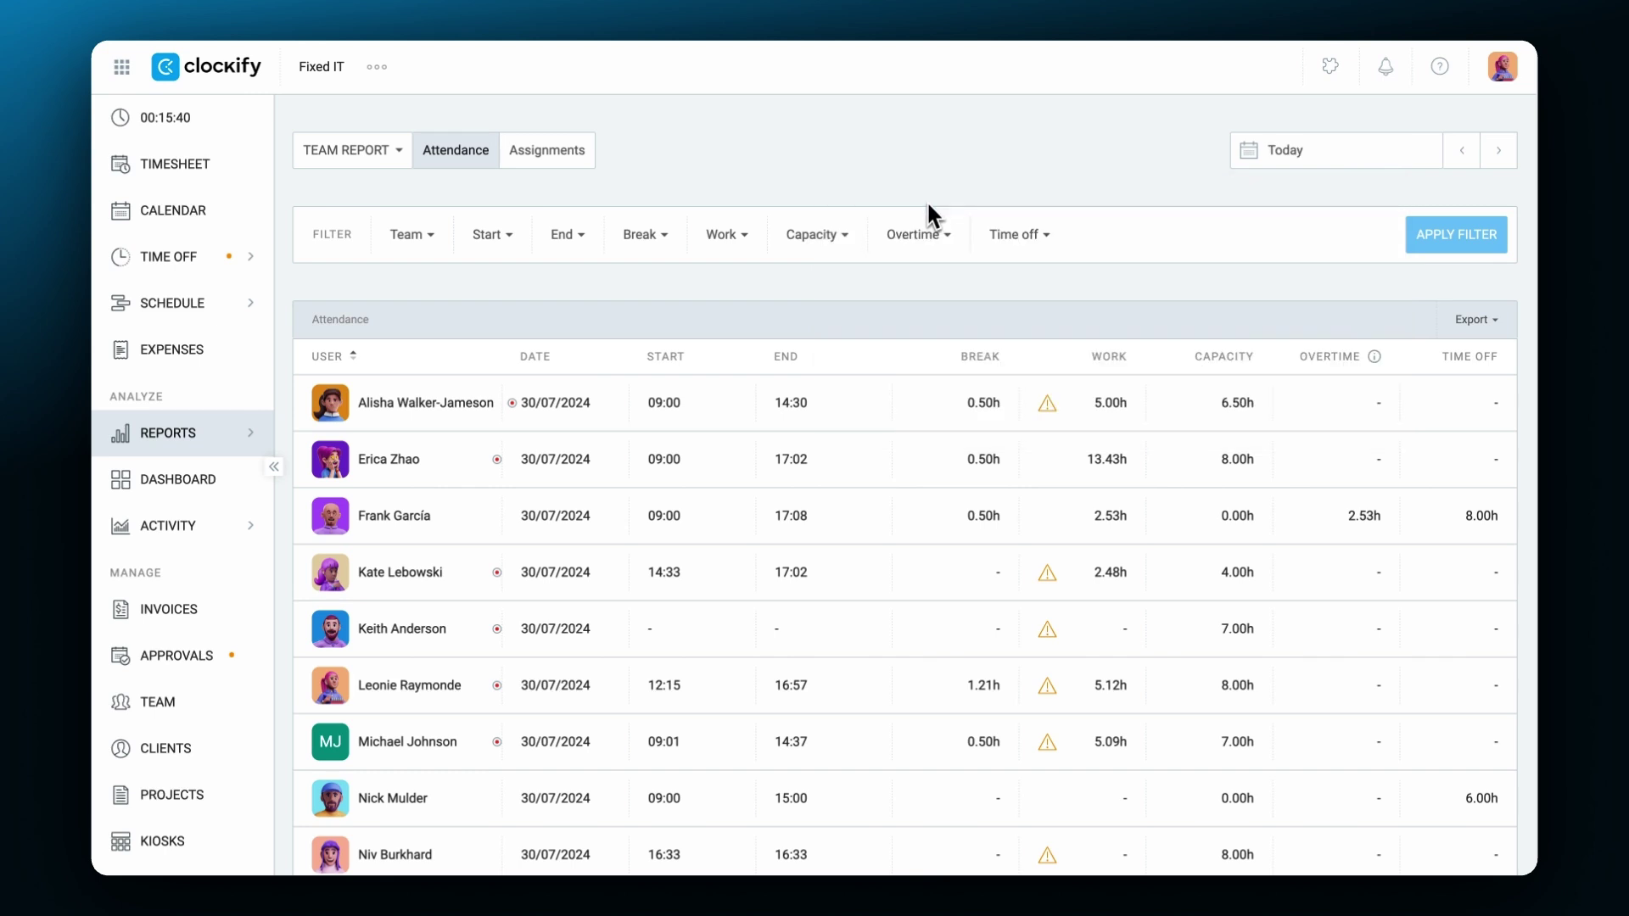
pyautogui.click(1498, 155)
# Review the team, start, end, break, work, capacity and overtime filter options
pyautogui.click(404, 234)
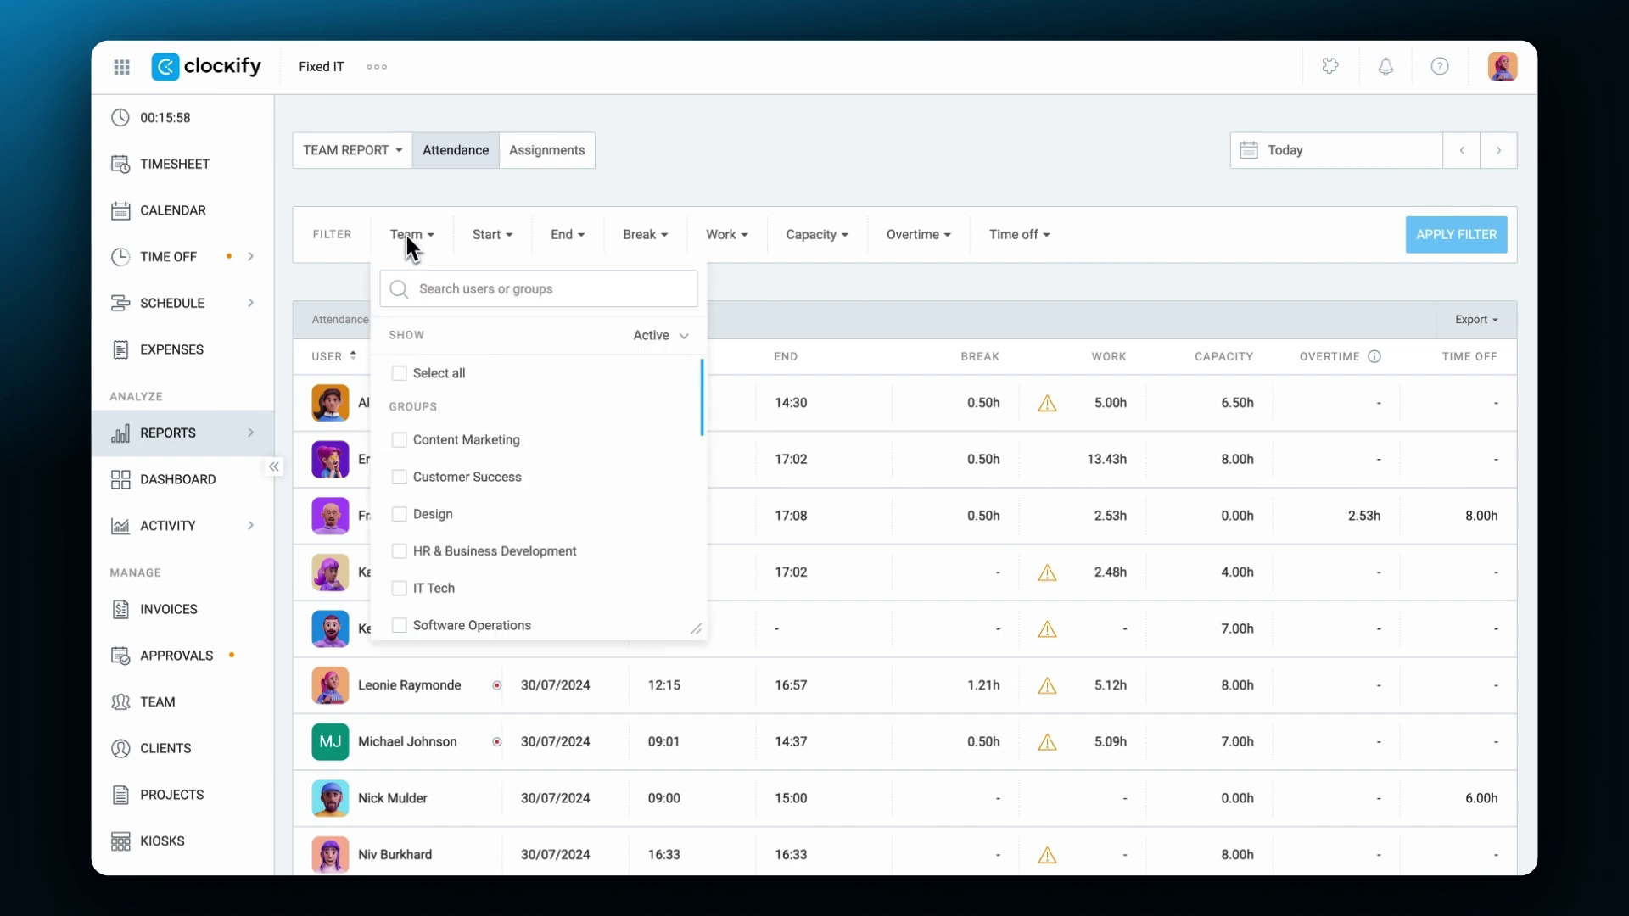
pyautogui.click(492, 238)
pyautogui.click(555, 235)
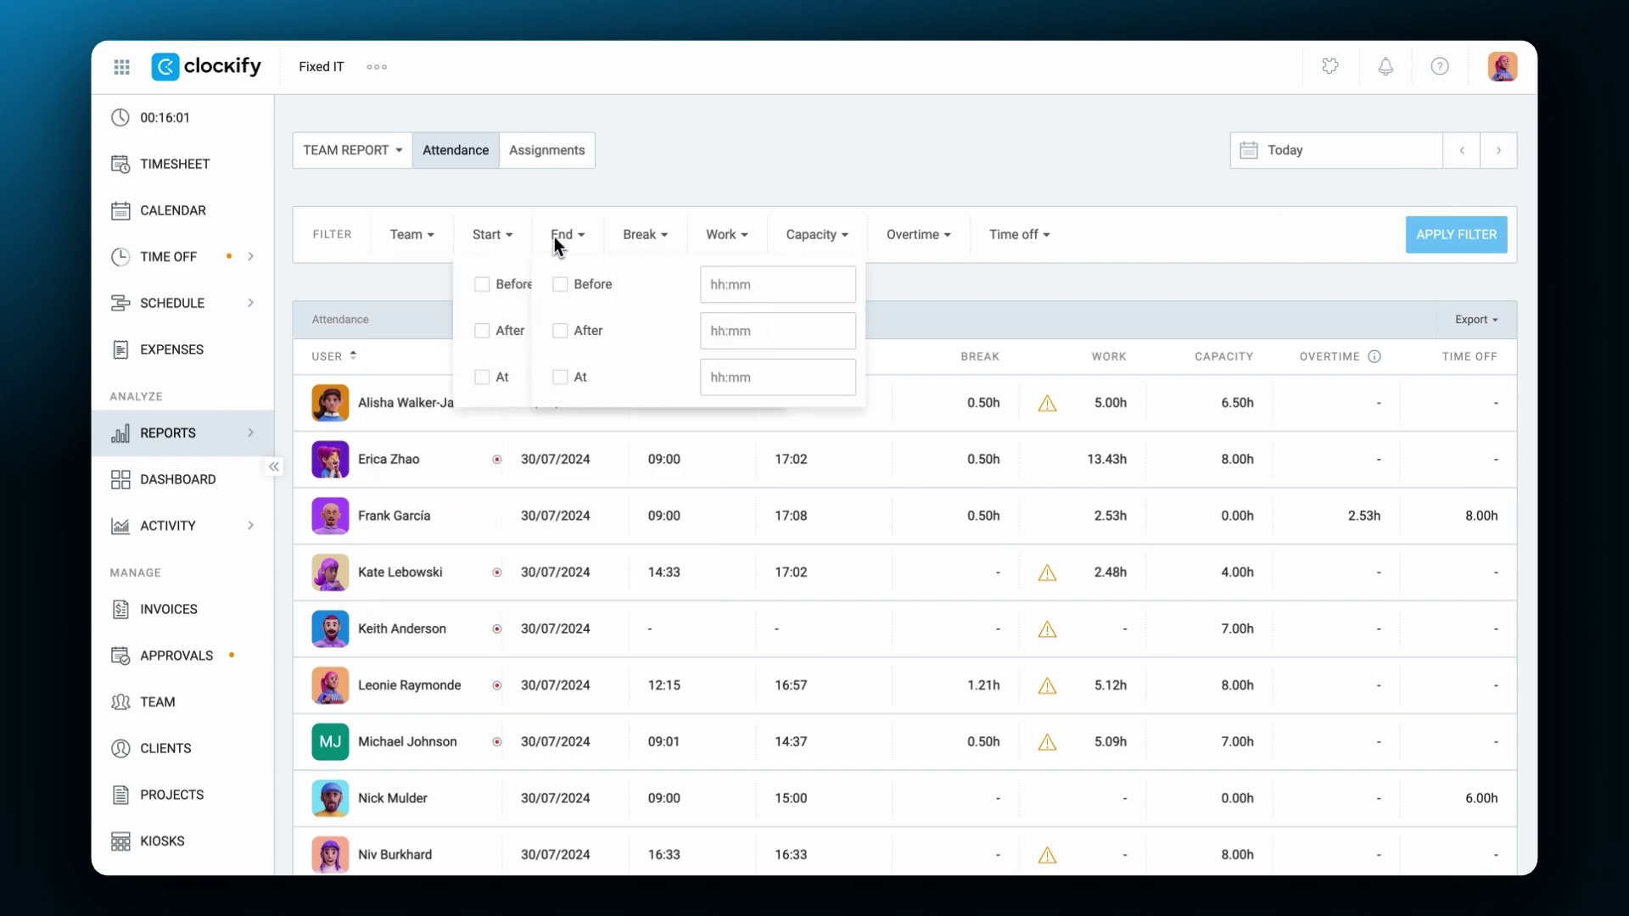
pyautogui.click(635, 237)
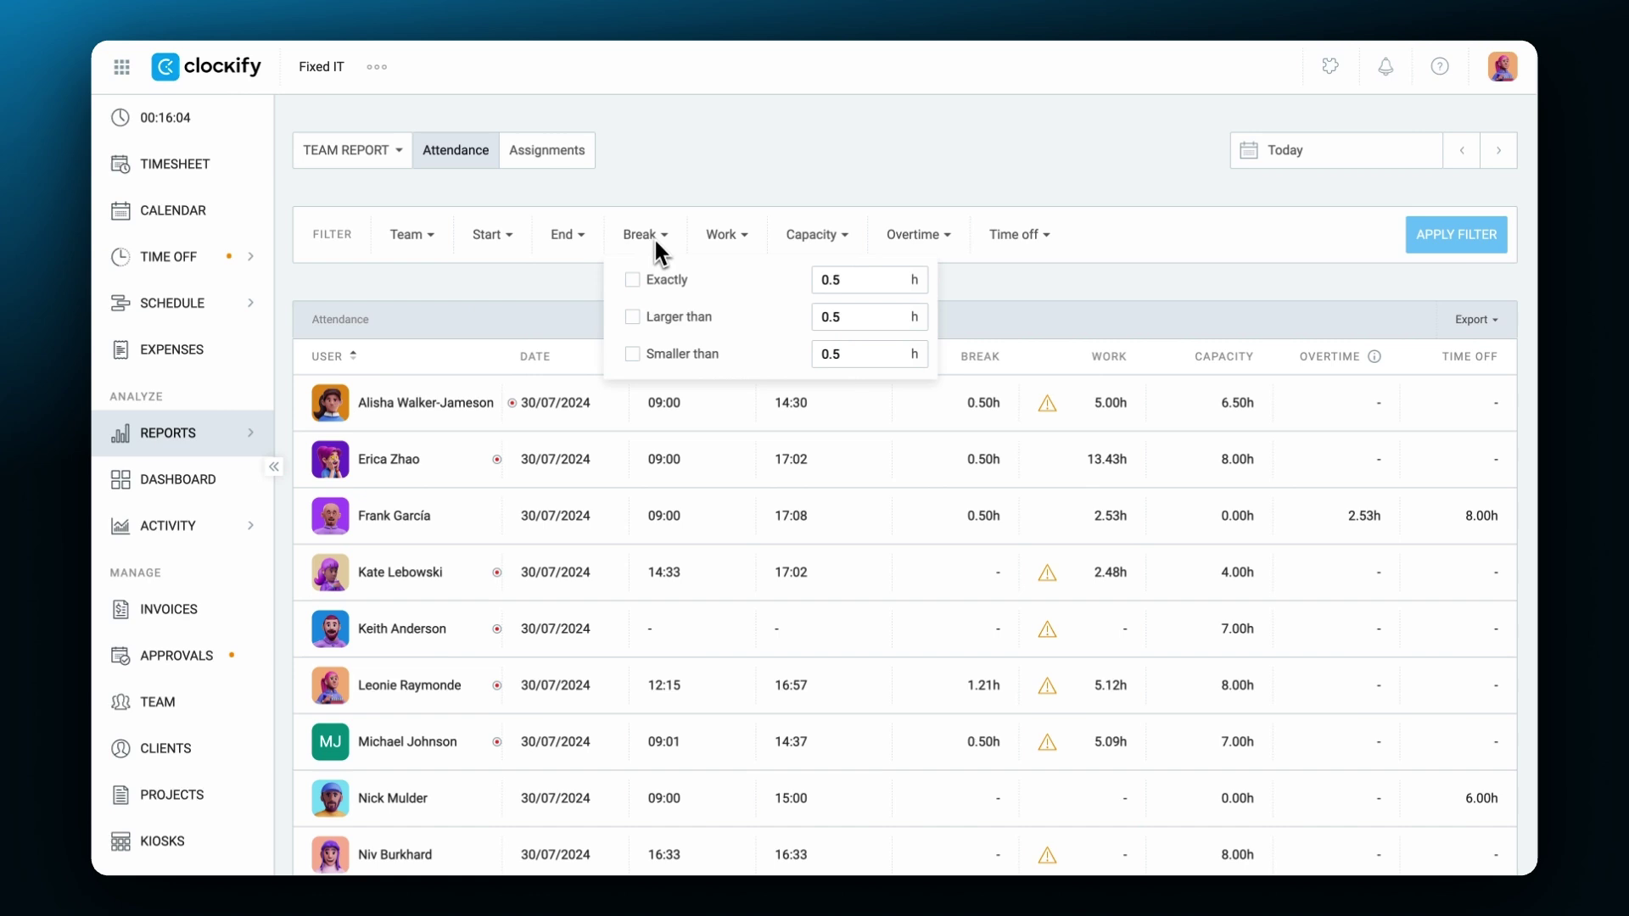
pyautogui.click(723, 237)
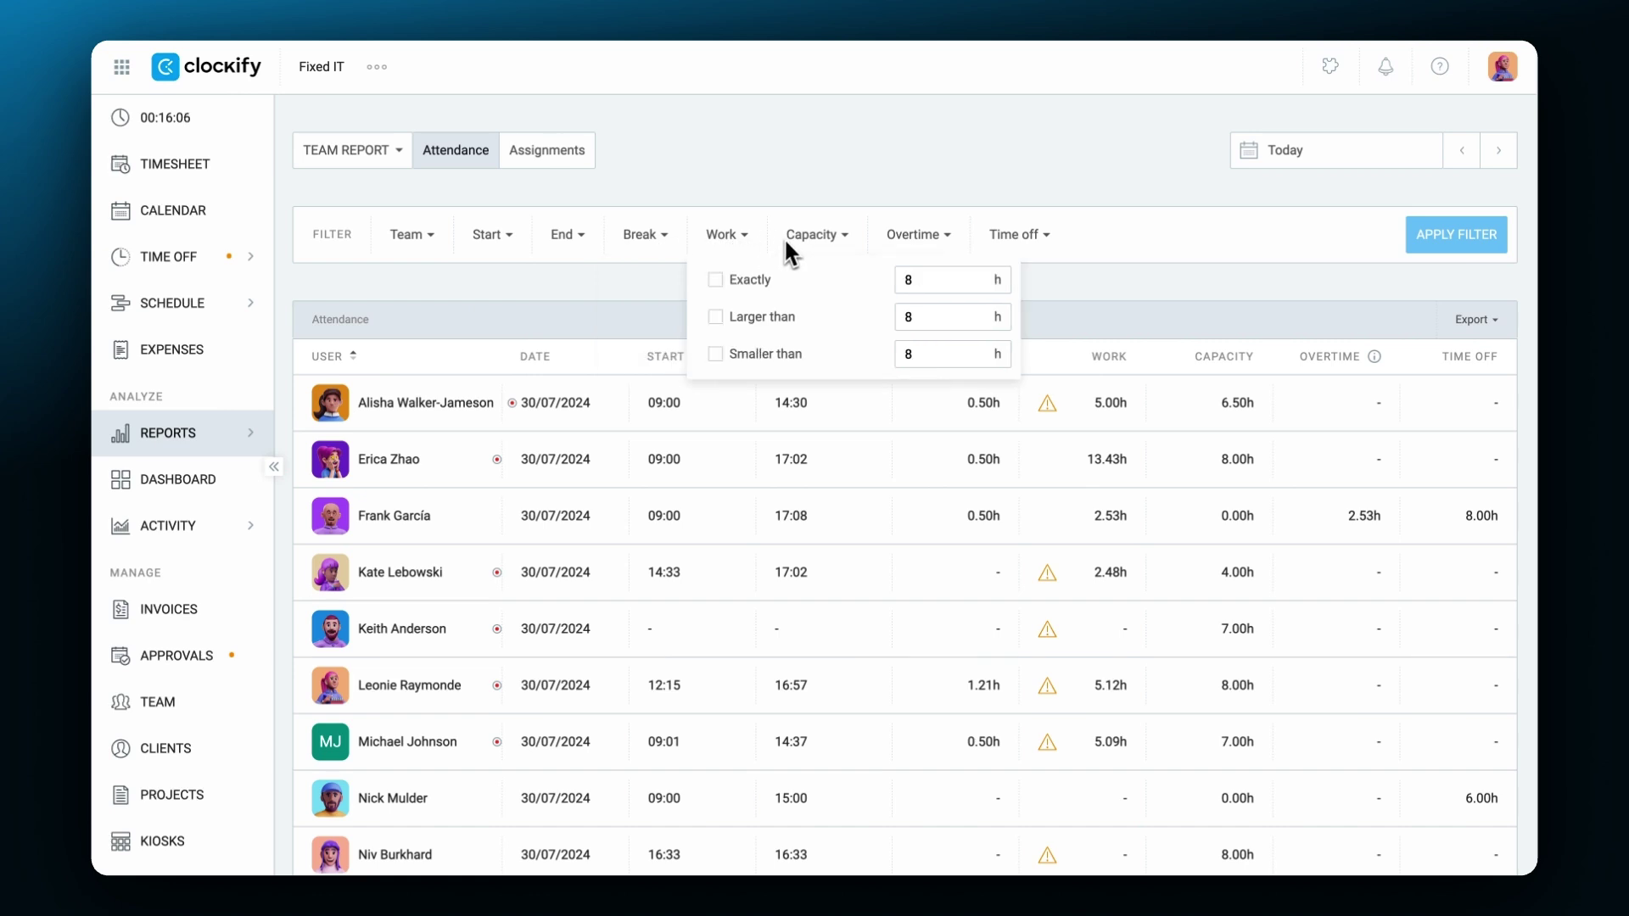
pyautogui.click(811, 238)
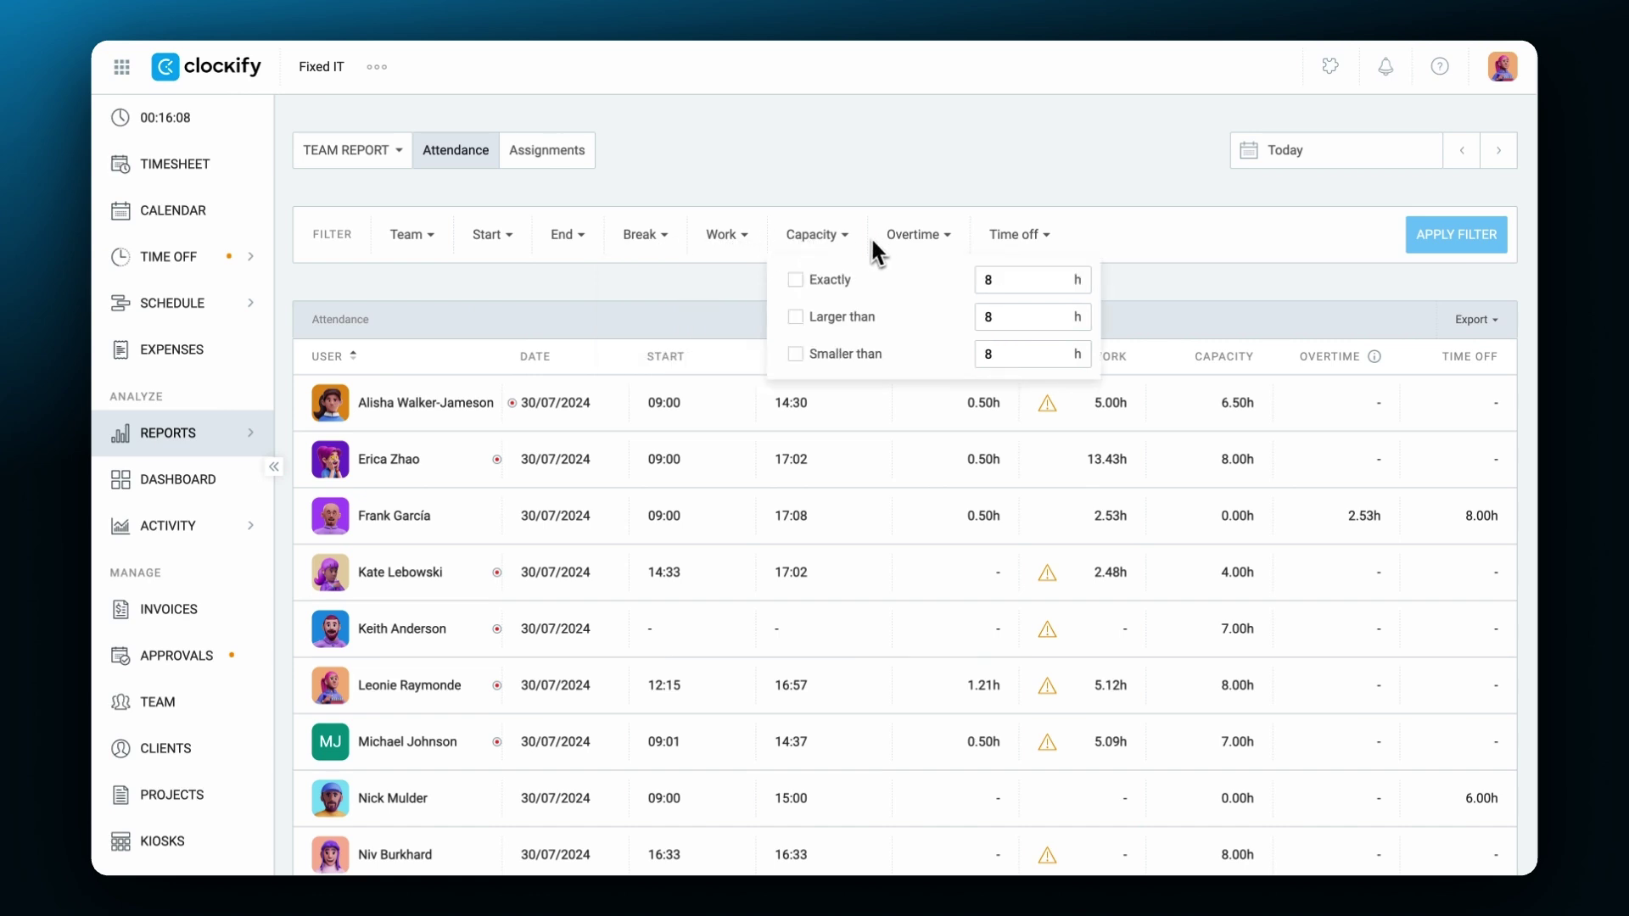
pyautogui.click(903, 238)
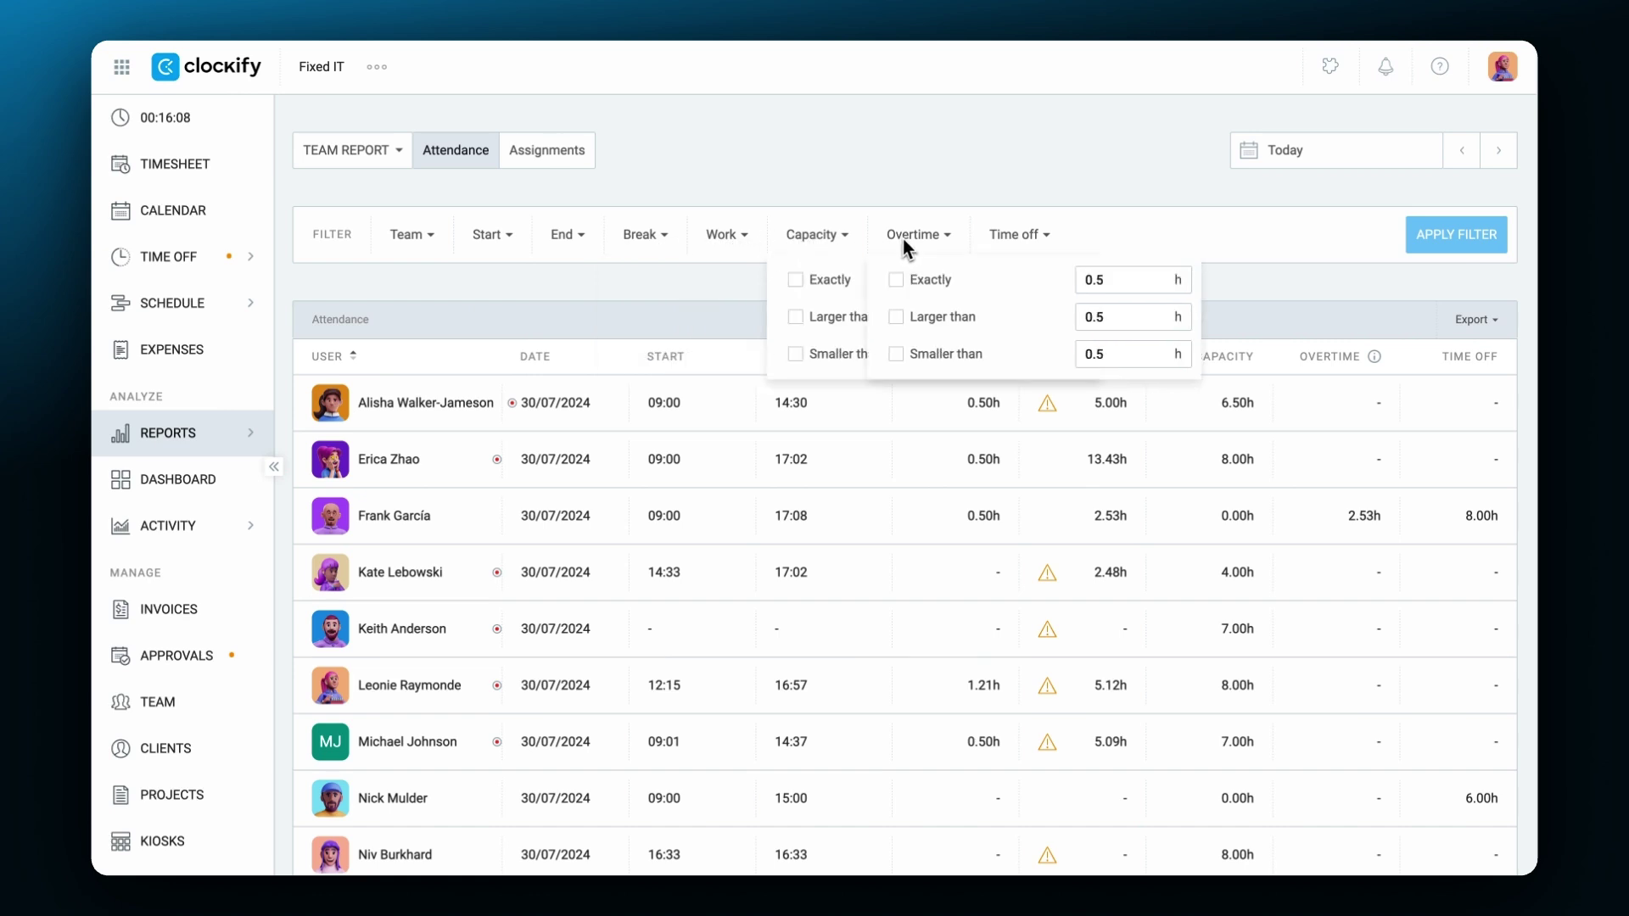
# Filter the report to members with no time off, then remove all filters
pyautogui.click(1007, 236)
pyautogui.click(997, 314)
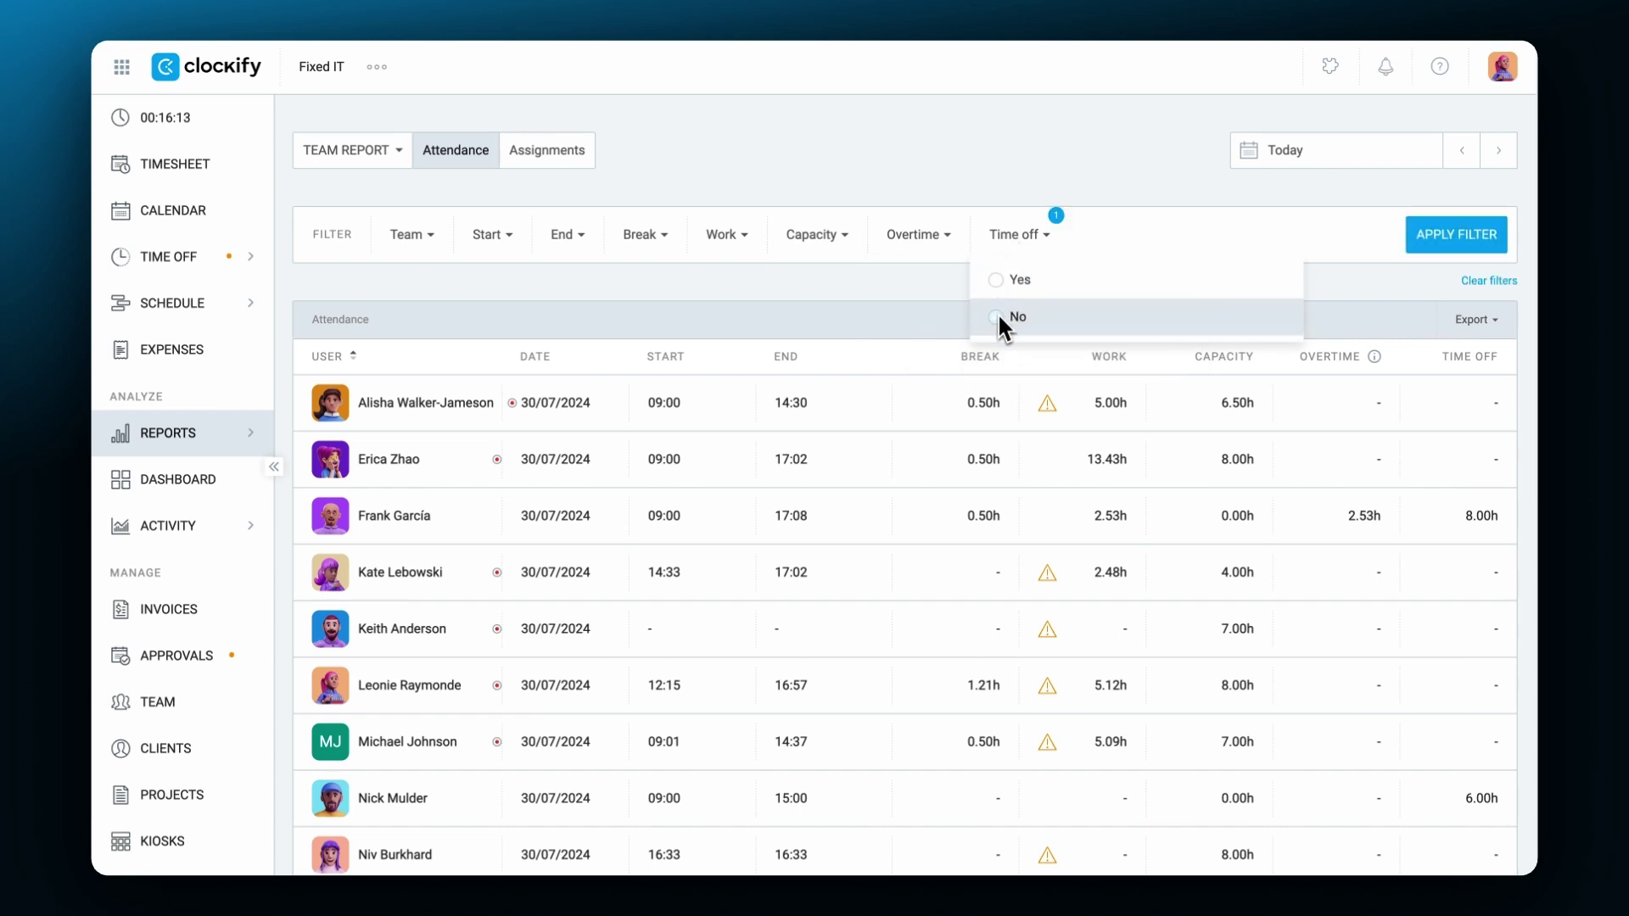
pyautogui.click(1437, 244)
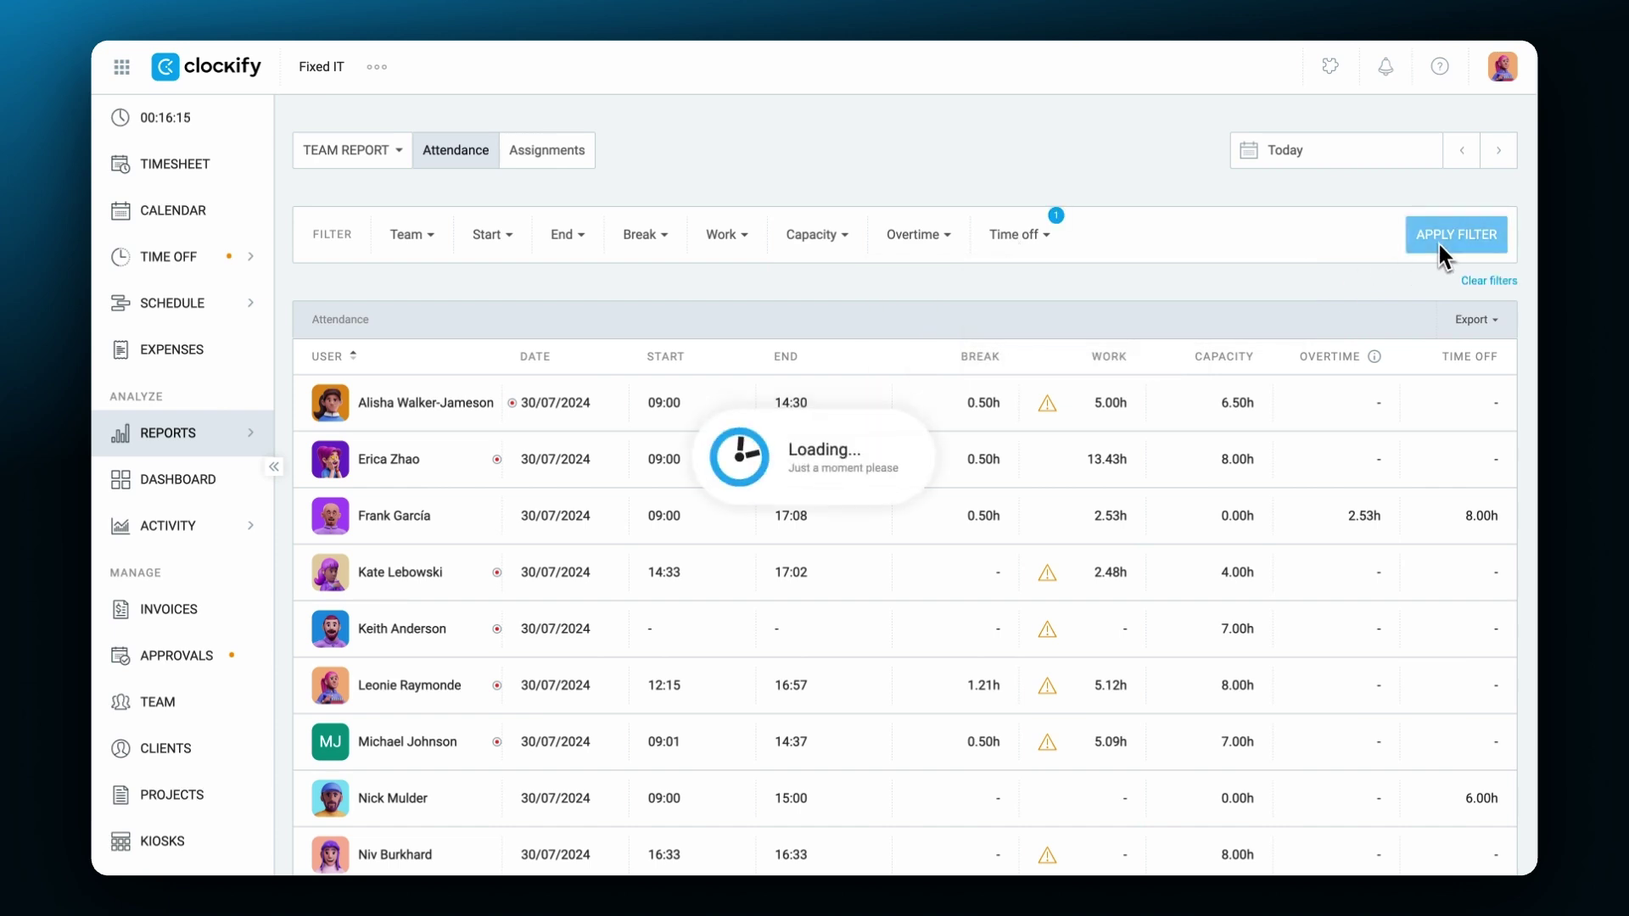
pyautogui.click(1463, 282)
# Export today's attendance report as a CSV file
pyautogui.click(1477, 319)
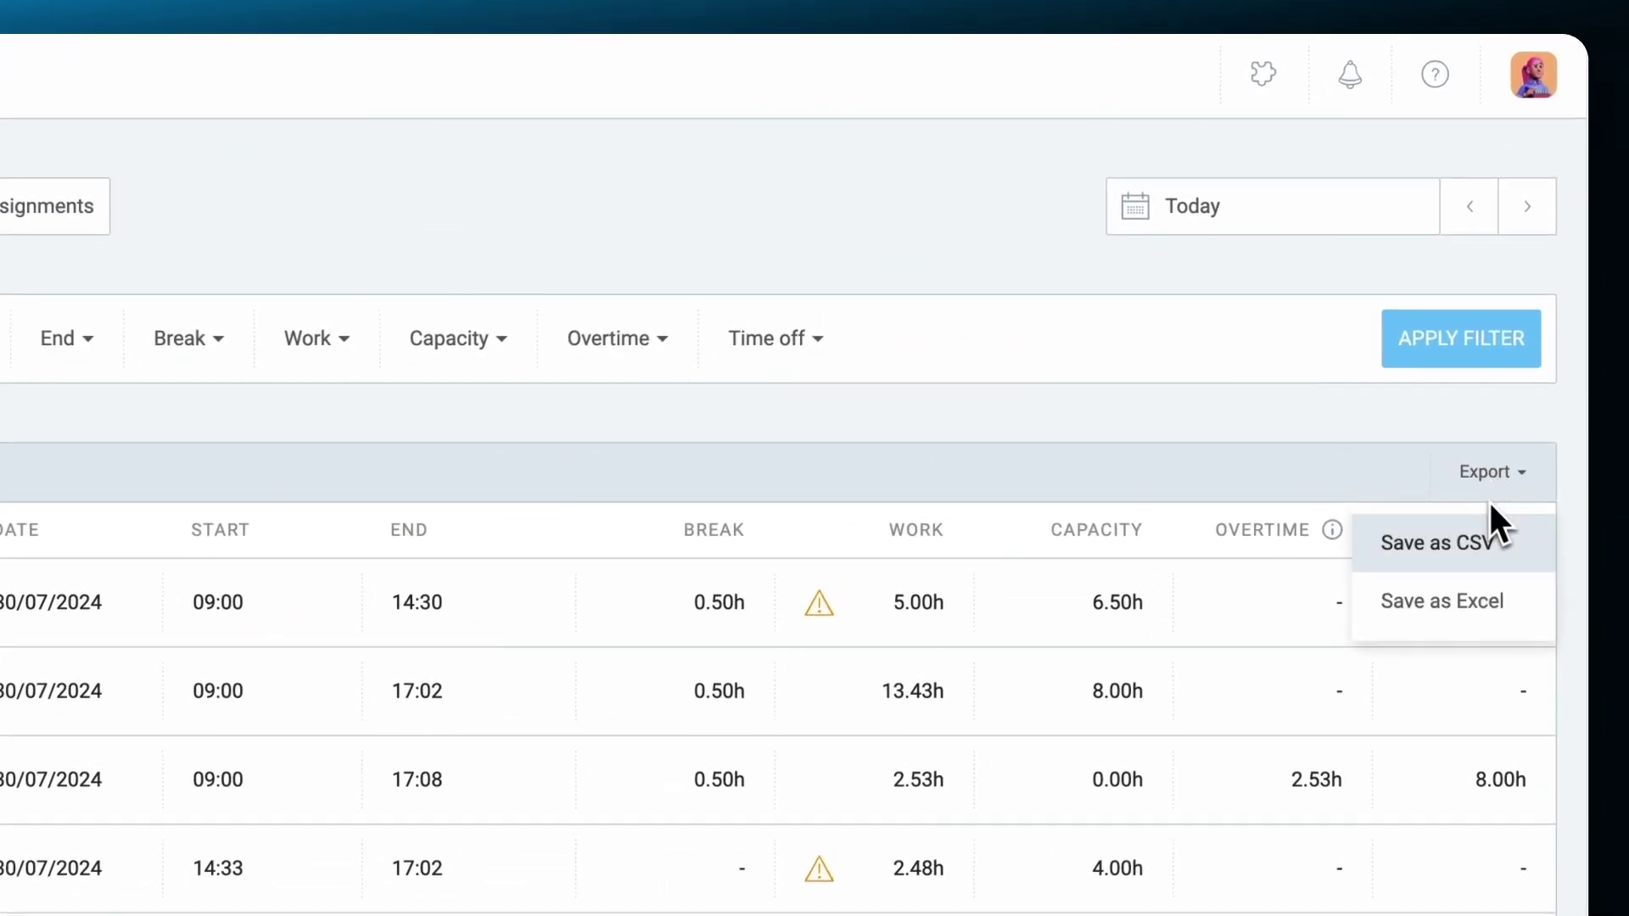
pyautogui.click(1488, 561)
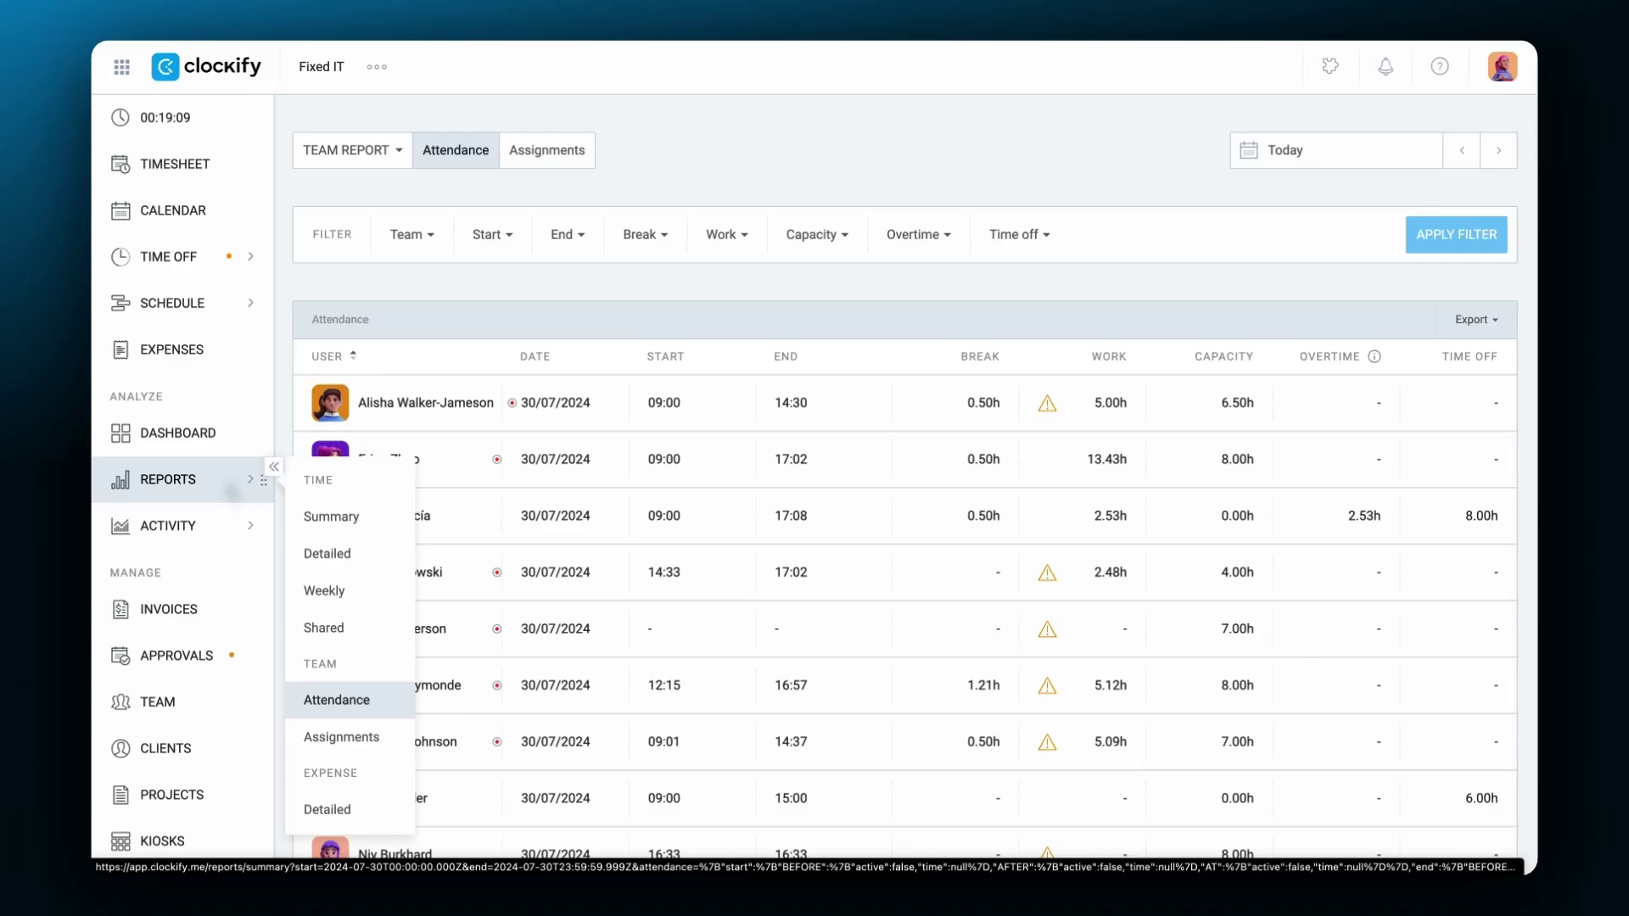
# Filter the Detailed report to the Blue Residence Office kiosk
pyautogui.click(324, 553)
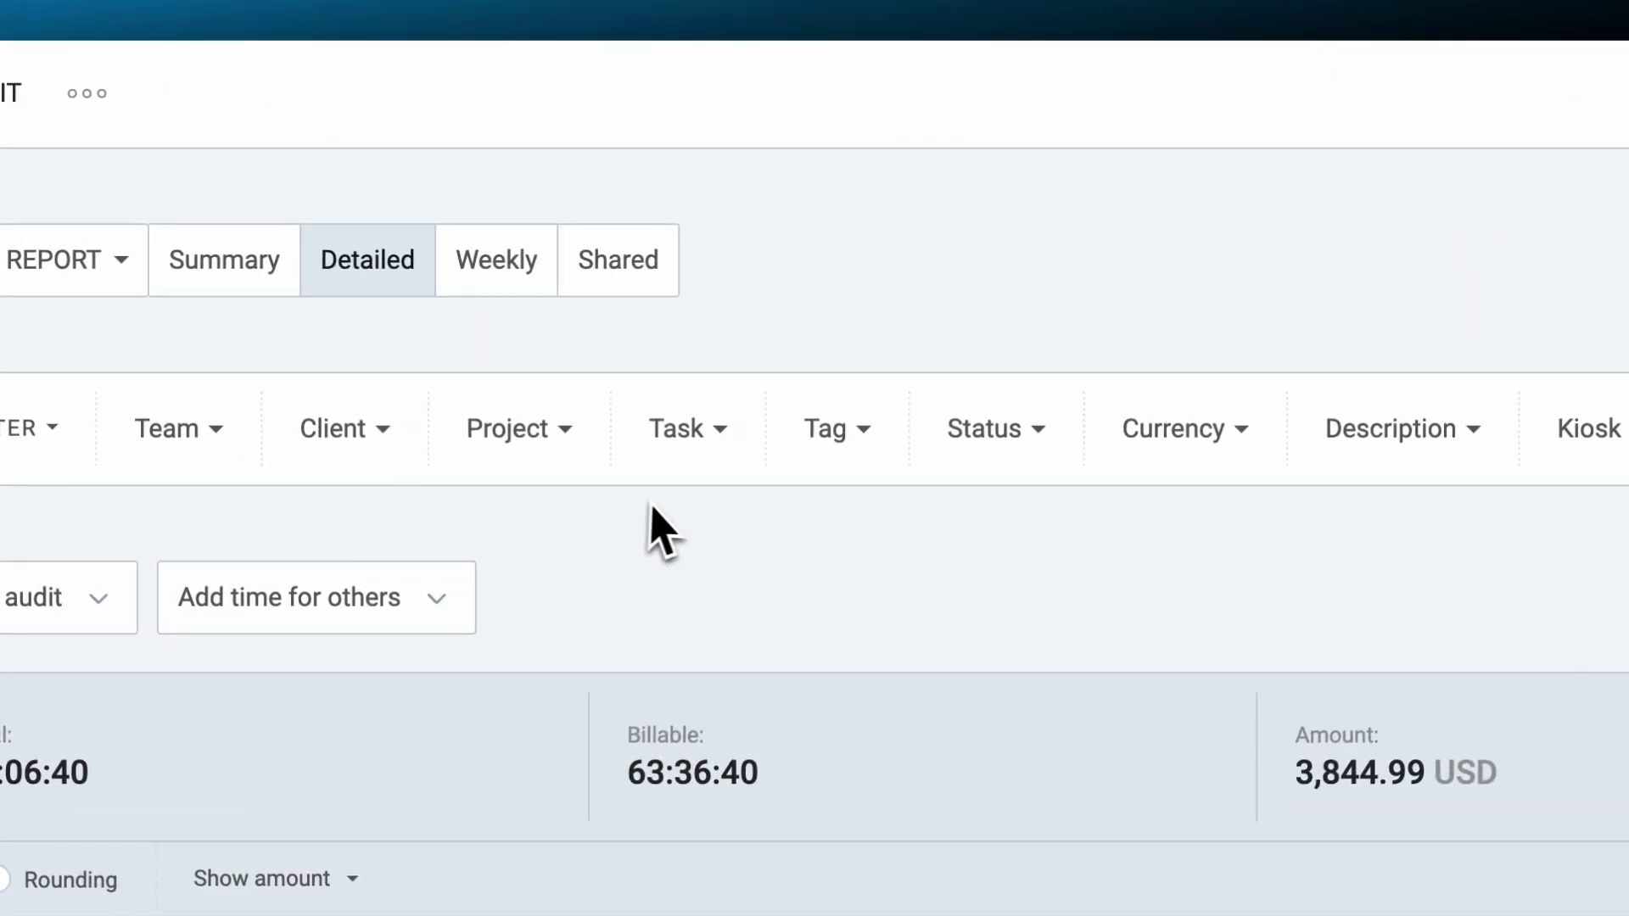
pyautogui.click(1589, 428)
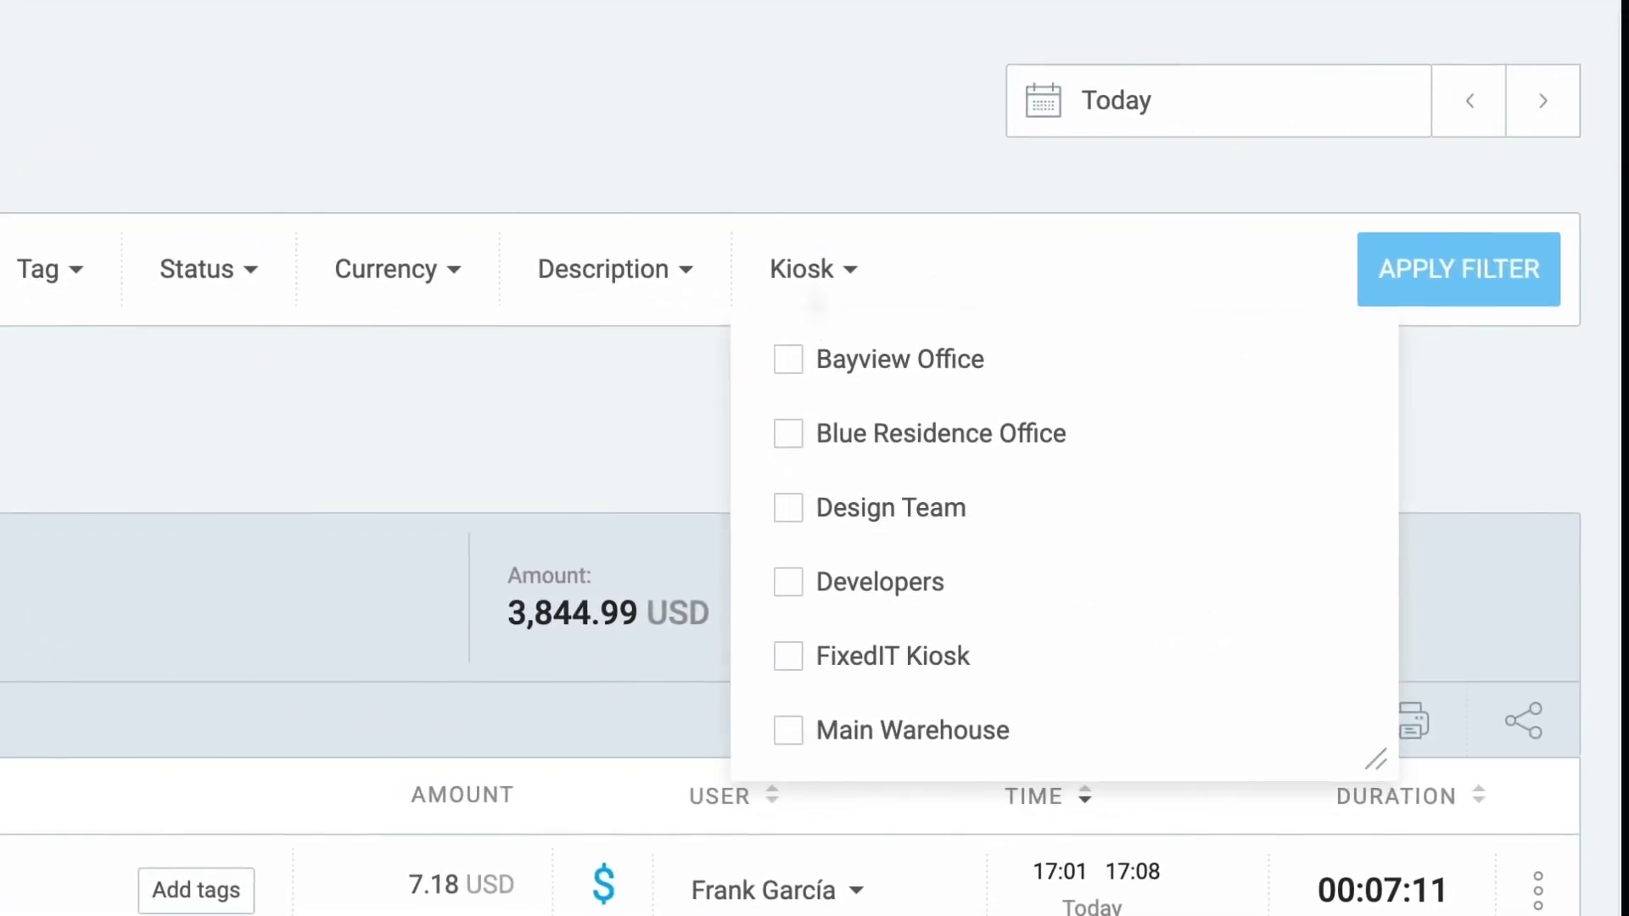
pyautogui.click(781, 437)
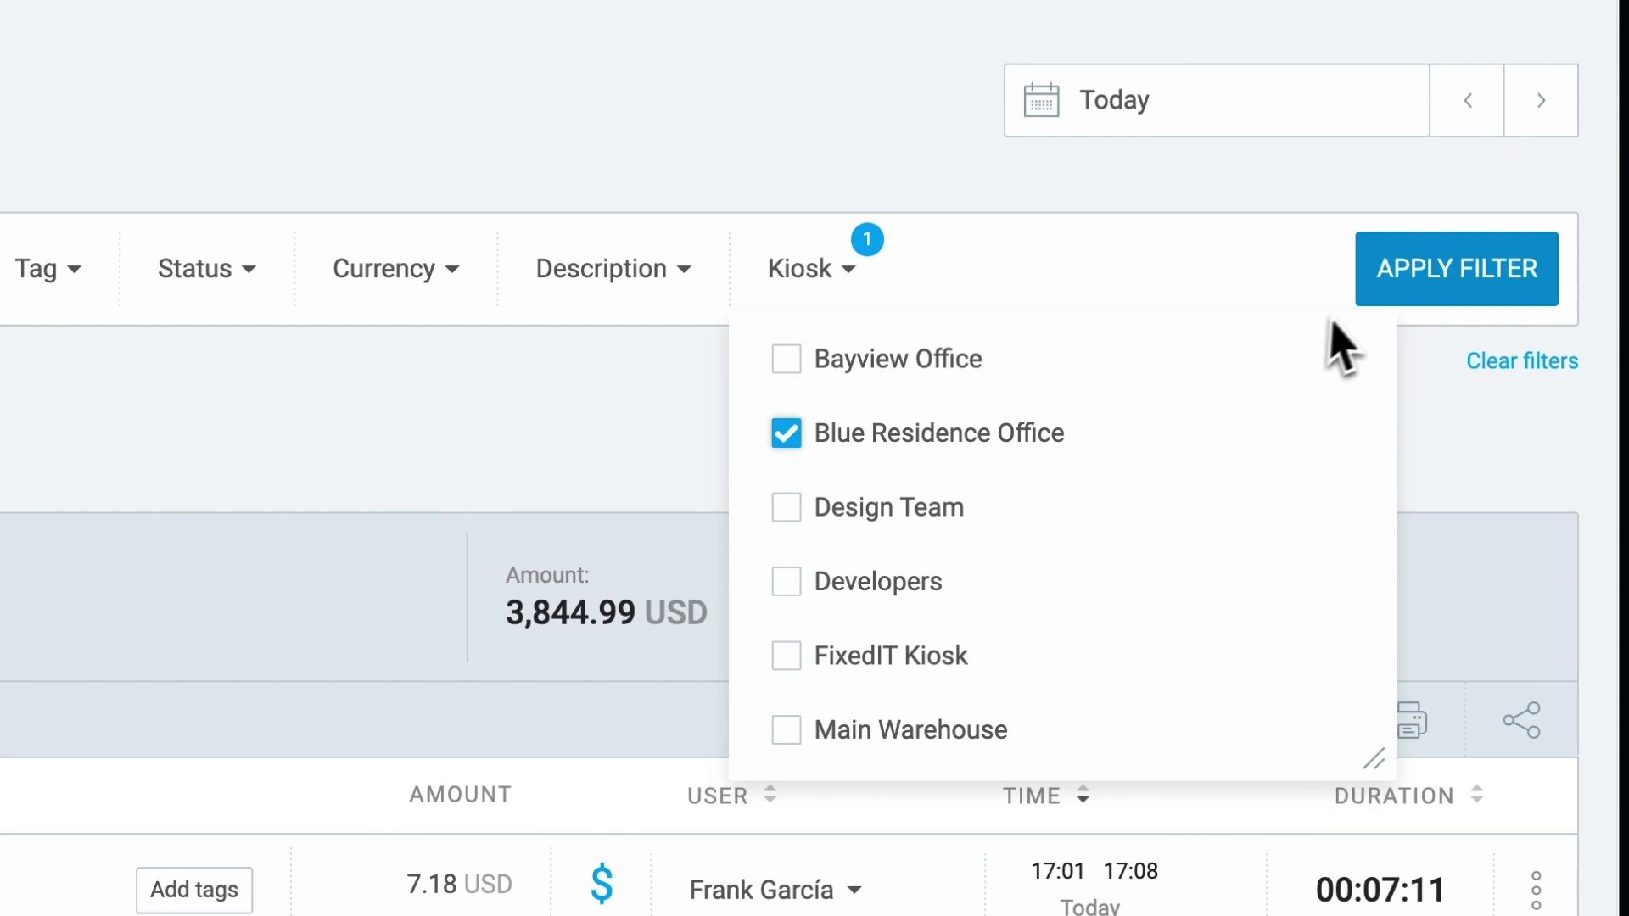
pyautogui.click(1424, 275)
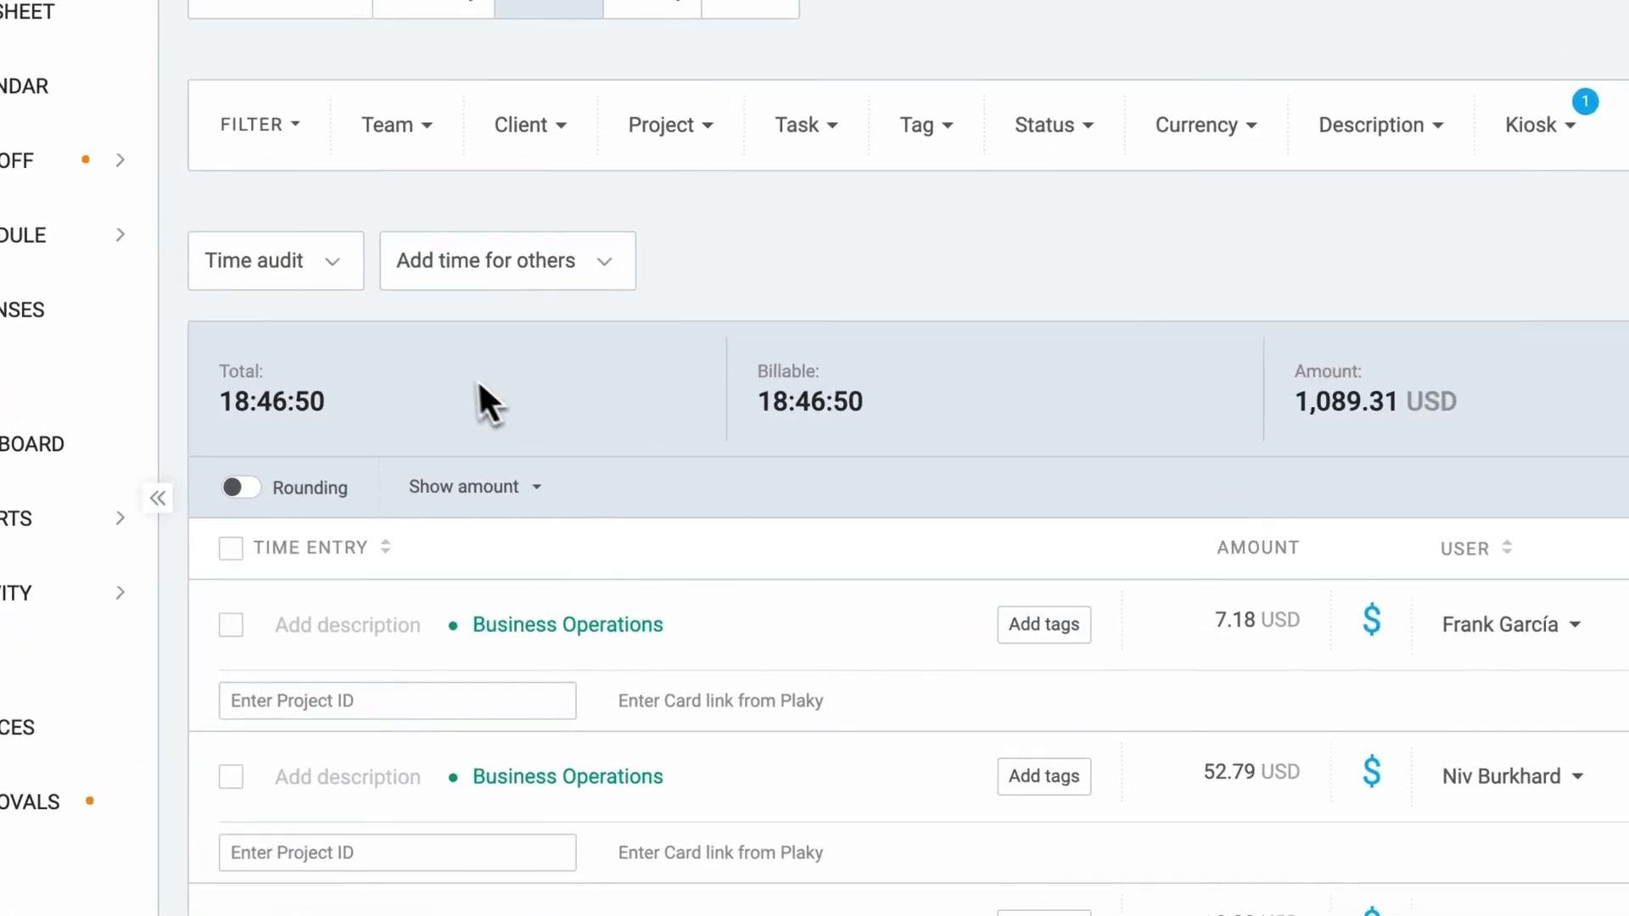
# Run the Suspicious duration time audit to flag entries under 60 seconds
pyautogui.click(351, 284)
pyautogui.click(291, 366)
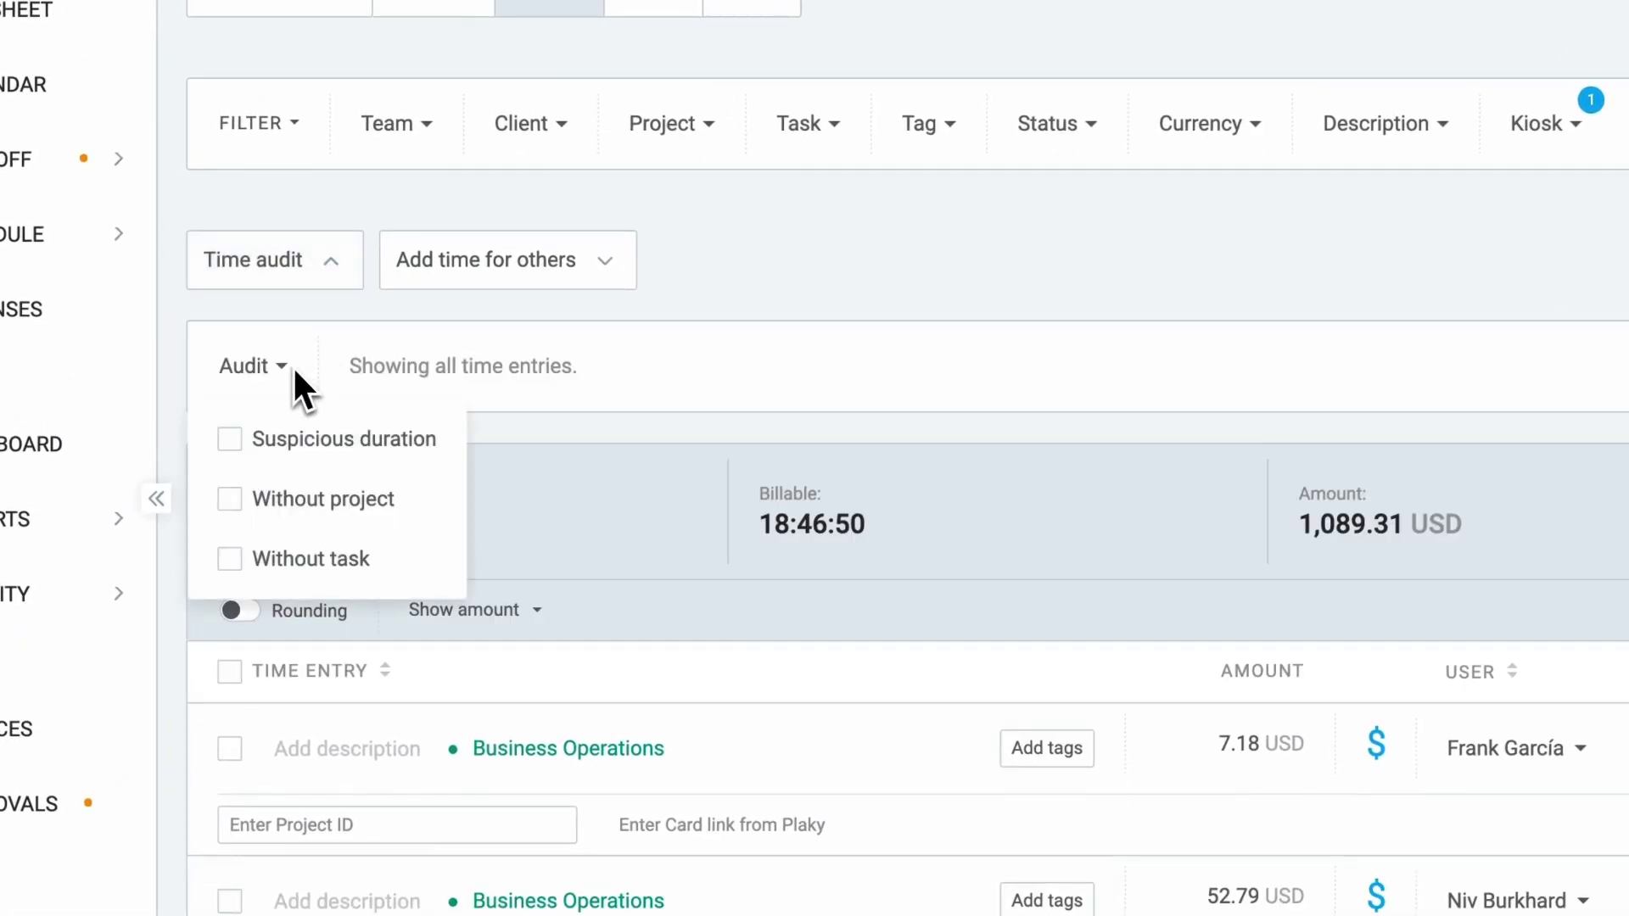
pyautogui.click(402, 449)
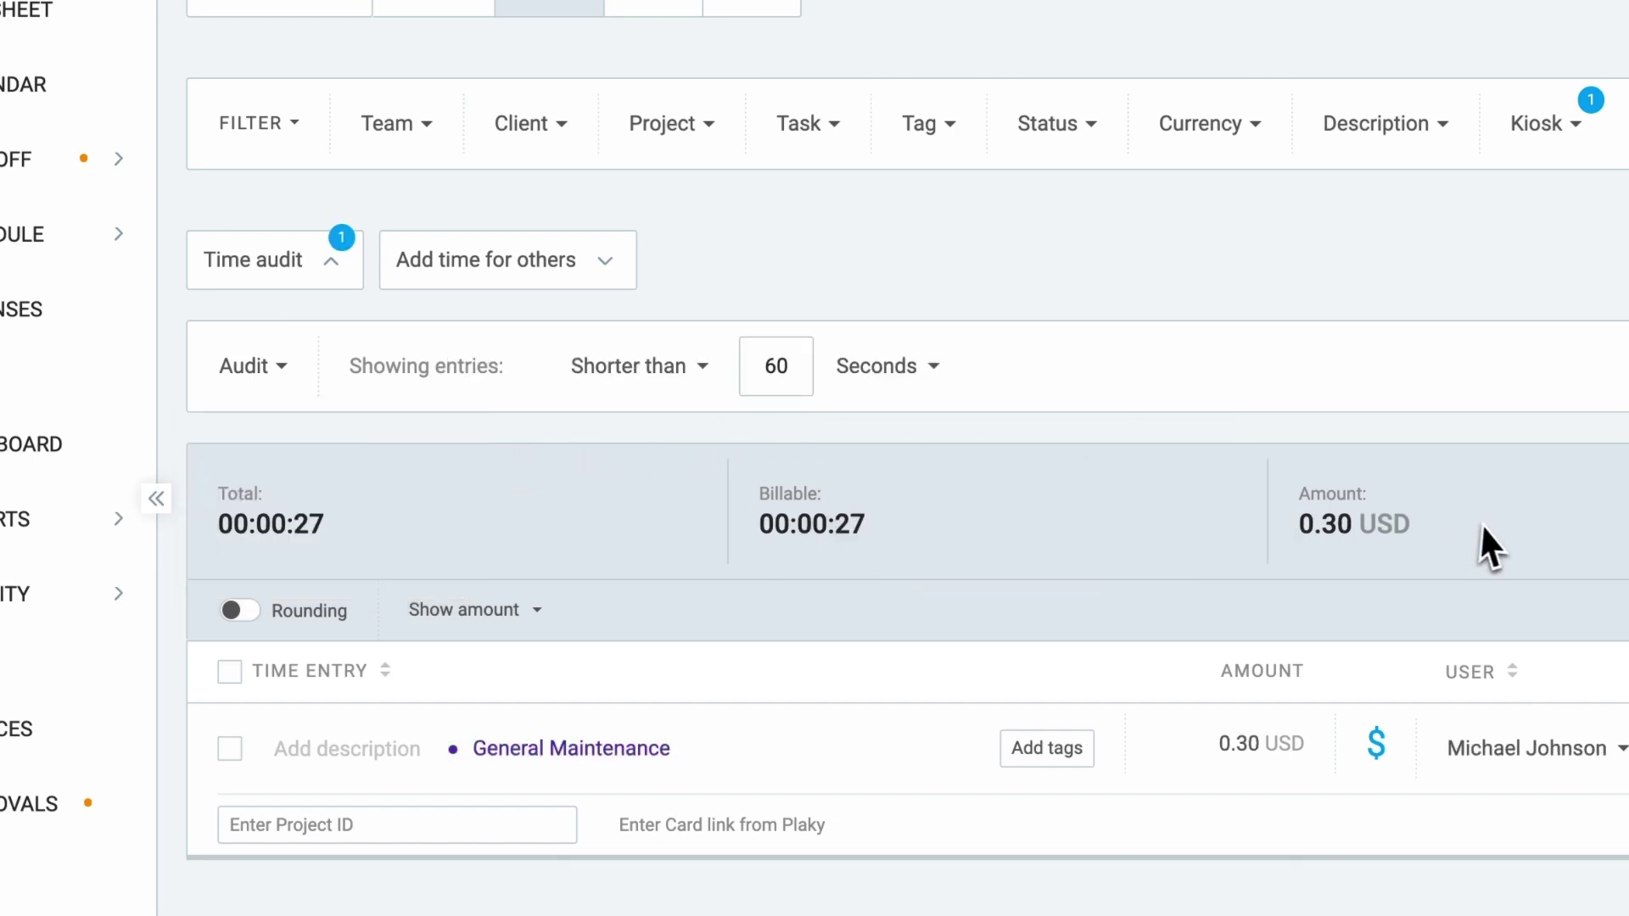